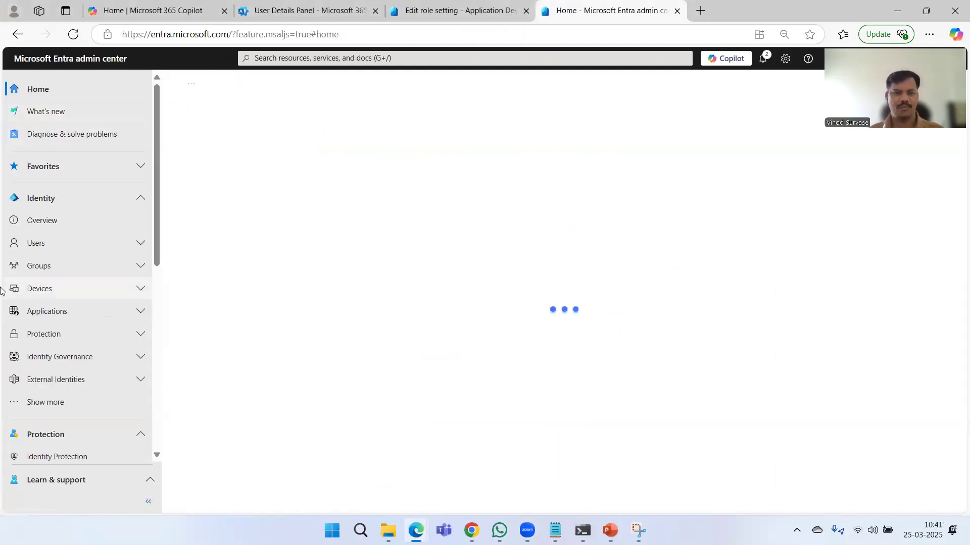
Open the Conditional Access policies and start a new policy.
{"action": "scroll", "coordinate": [86, 238], "scroll_direction": "down", "scroll_amount": 4}
{"action": "left_click", "coordinate": [60, 292]}
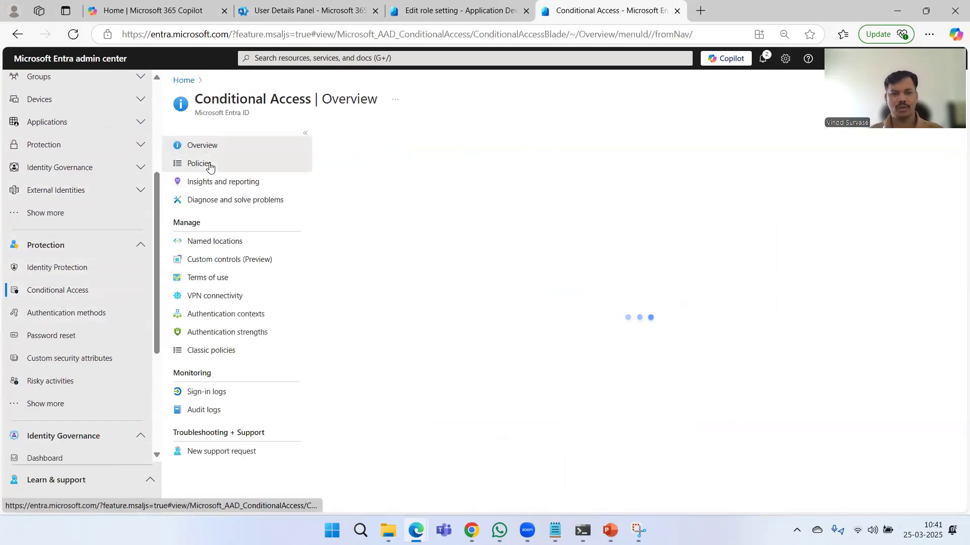
{"action": "left_click", "coordinate": [207, 164]}
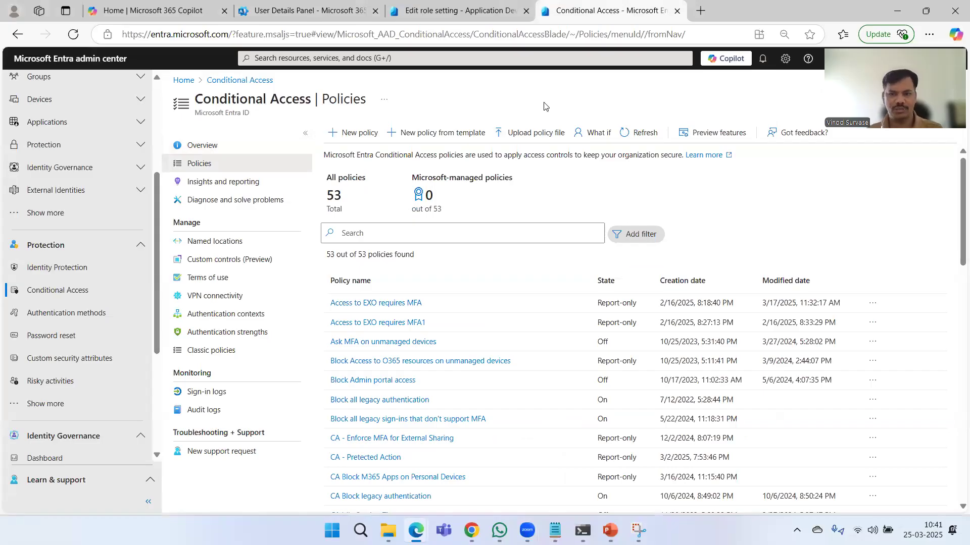
{"action": "left_click", "coordinate": [353, 132]}
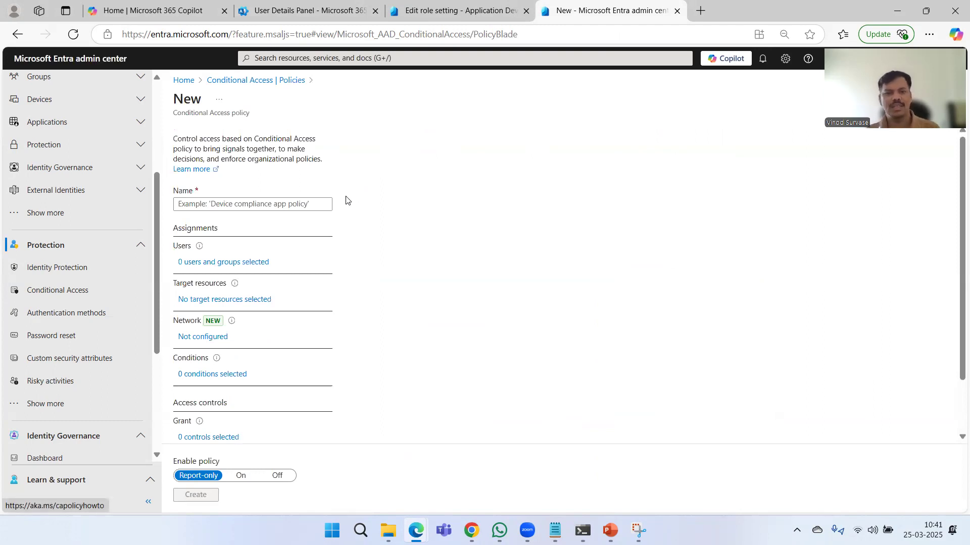
Name the new policy "CA PIM role Activation" and include all users in its assignment.
{"action": "left_click", "coordinate": [302, 204]}
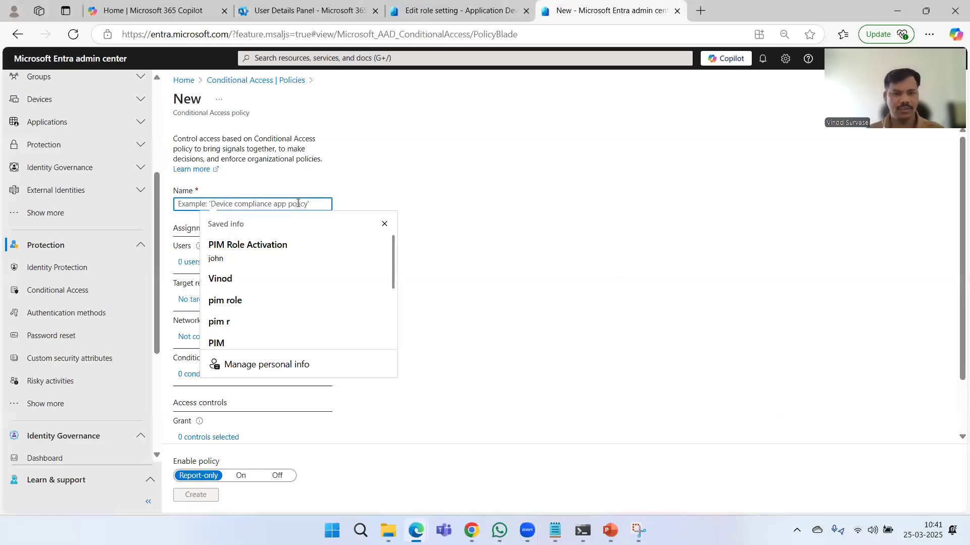
{"action": "left_click", "coordinate": [289, 241]}
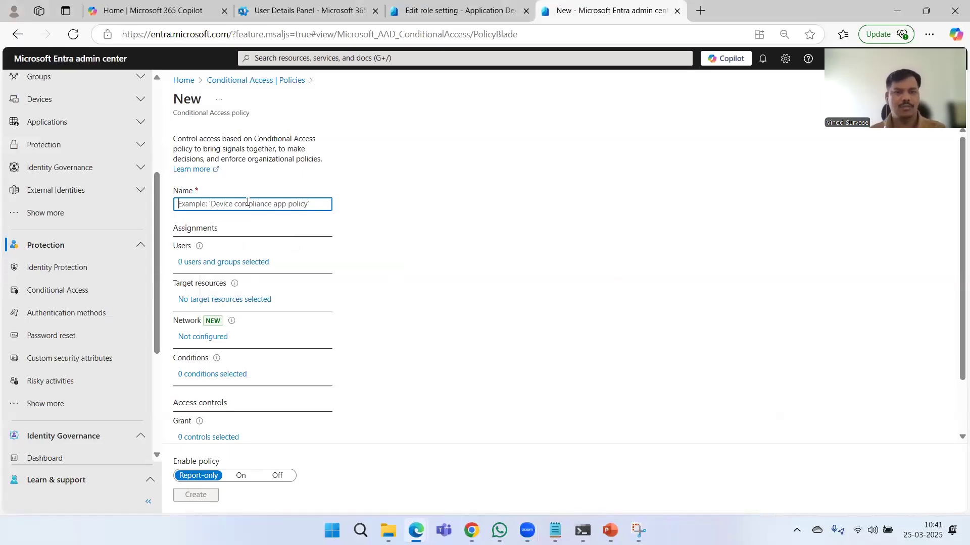
{"action": "type", "text": "PIM role Activation"}
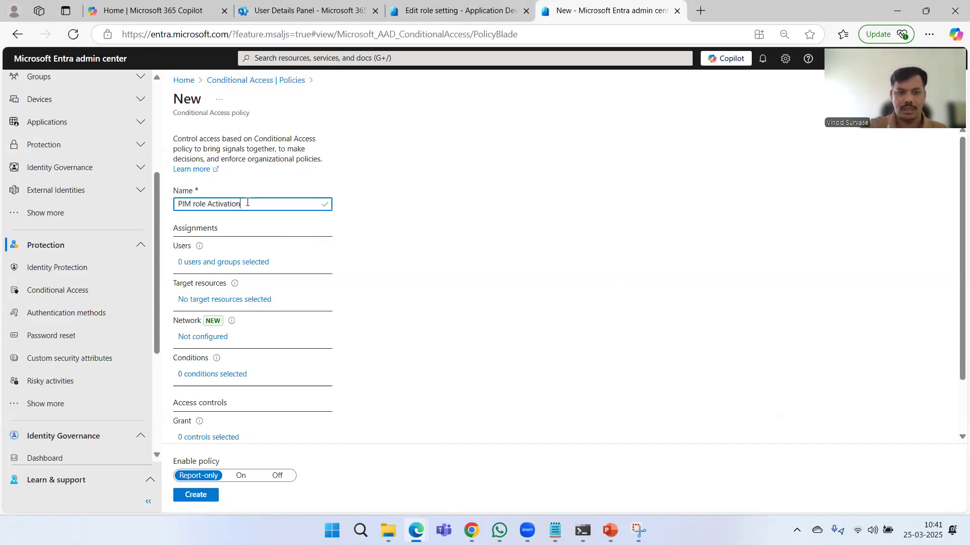
{"action": "type", "text": "CA"}
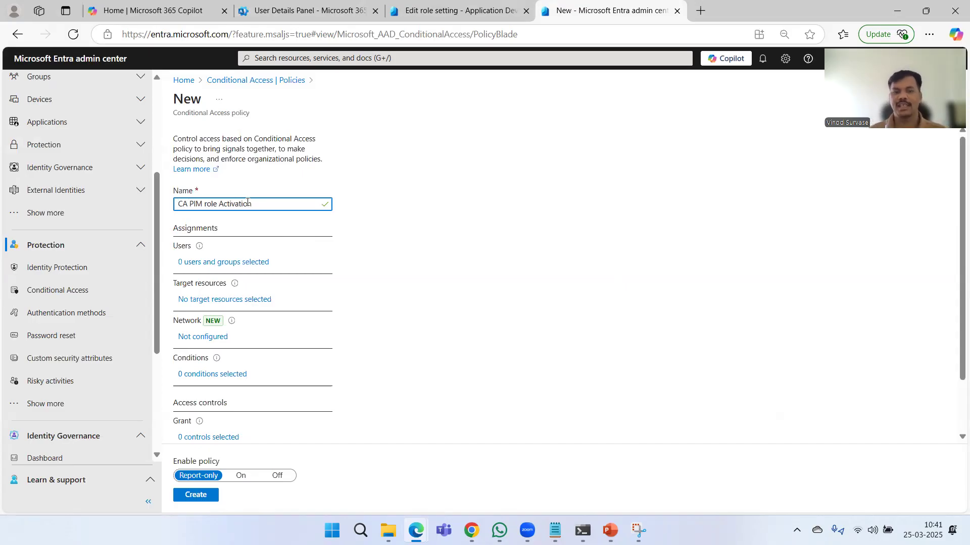
{"action": "left_click", "coordinate": [236, 266]}
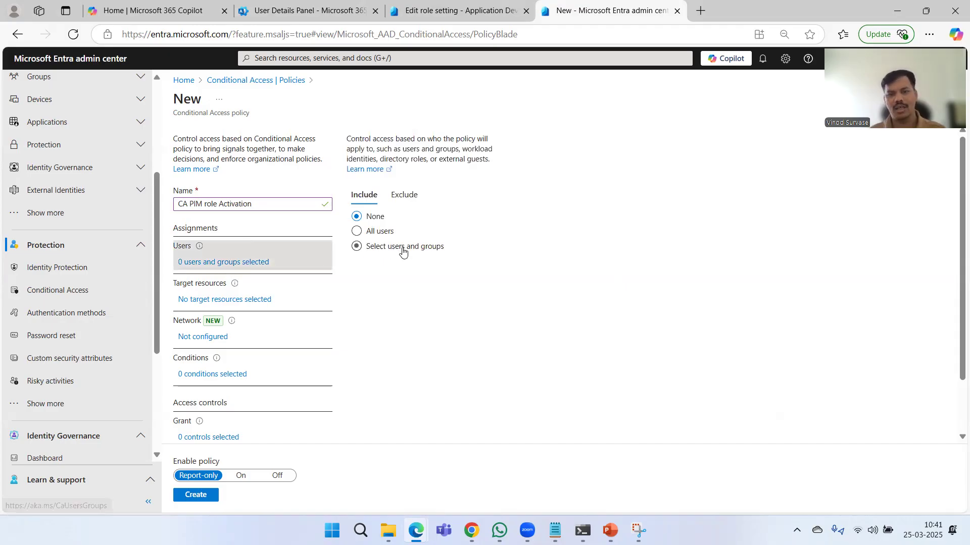
{"action": "left_click", "coordinate": [357, 231]}
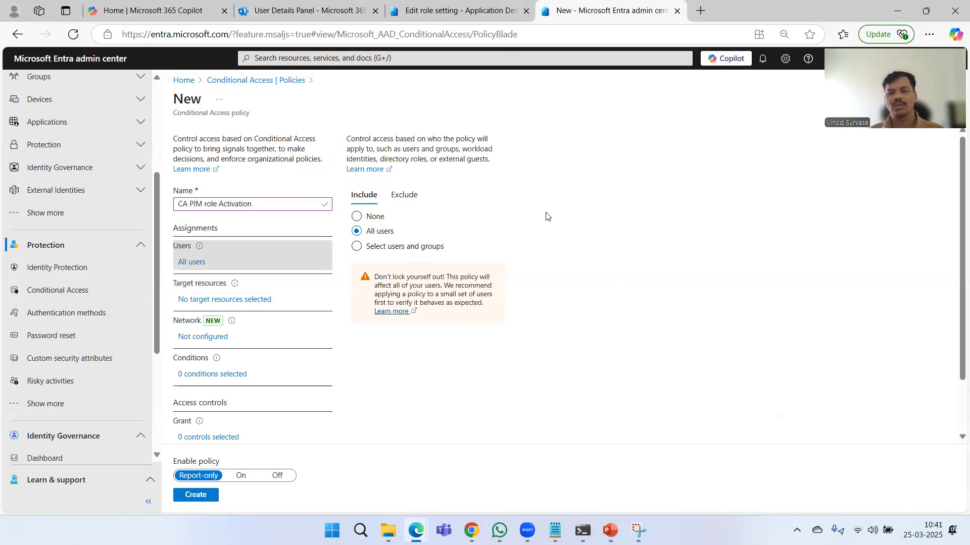
{"action": "left_click", "coordinate": [235, 300]}
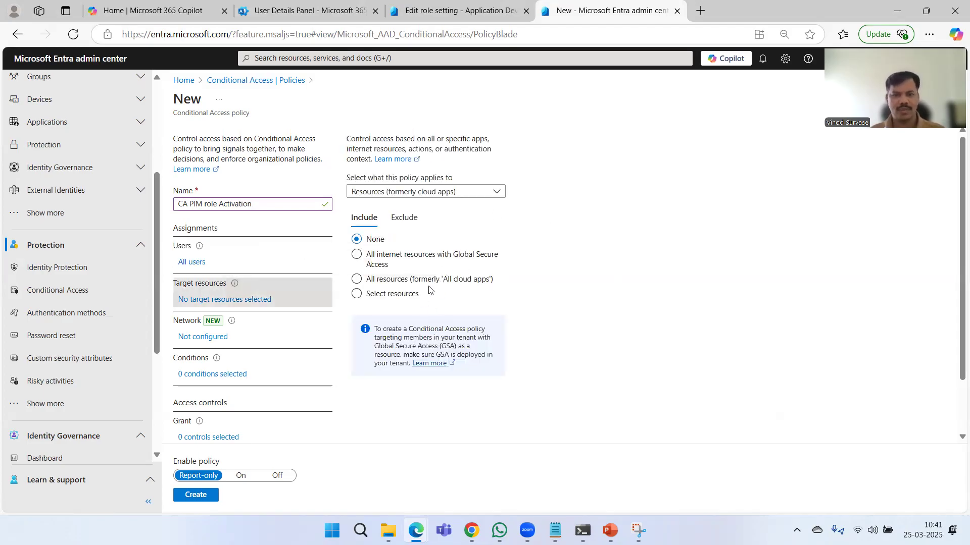
{"action": "left_click", "coordinate": [429, 193]}
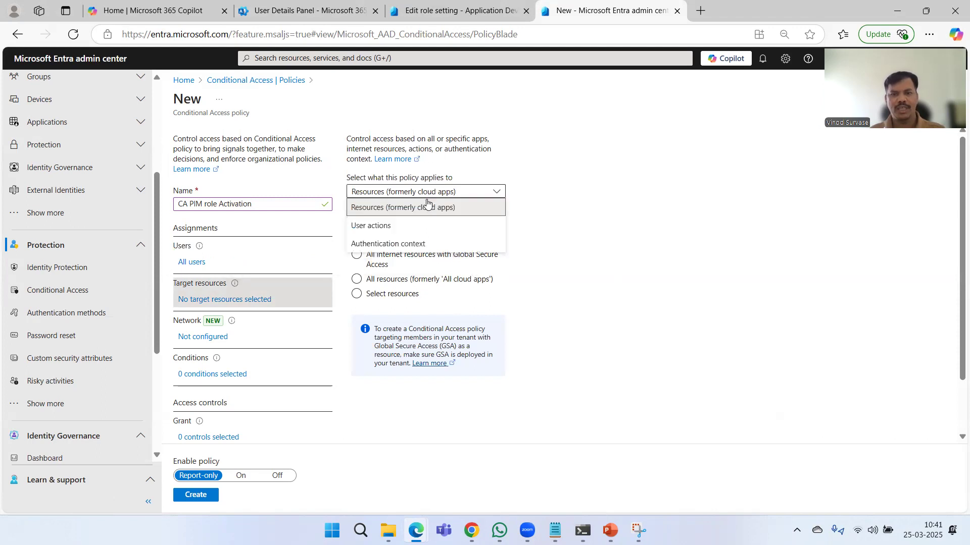
{"action": "left_click", "coordinate": [405, 244]}
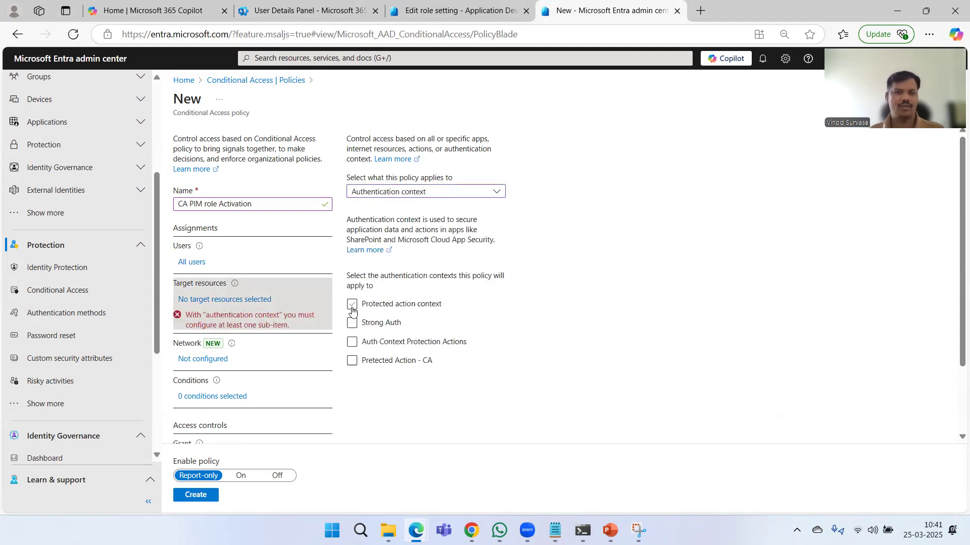
{"action": "left_click", "coordinate": [408, 192]}
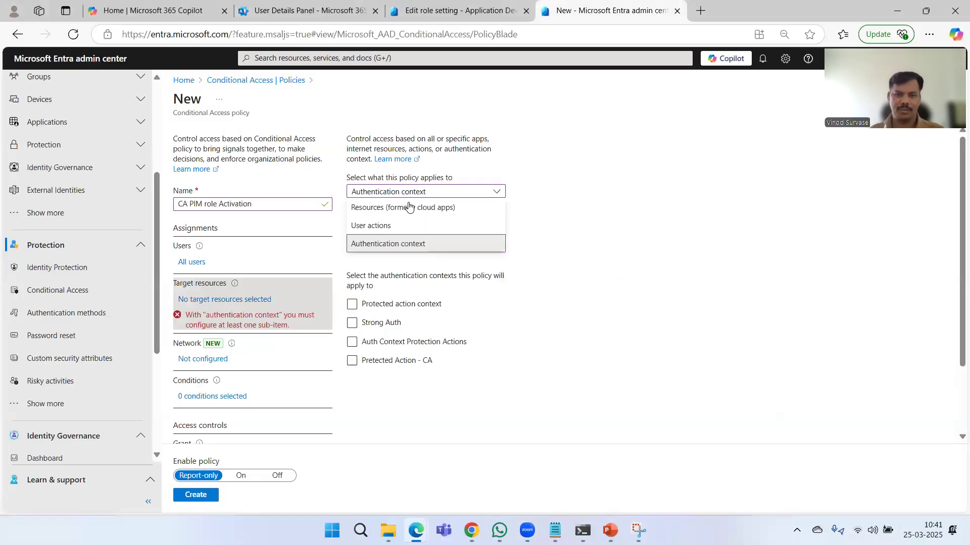
{"action": "left_click", "coordinate": [409, 206]}
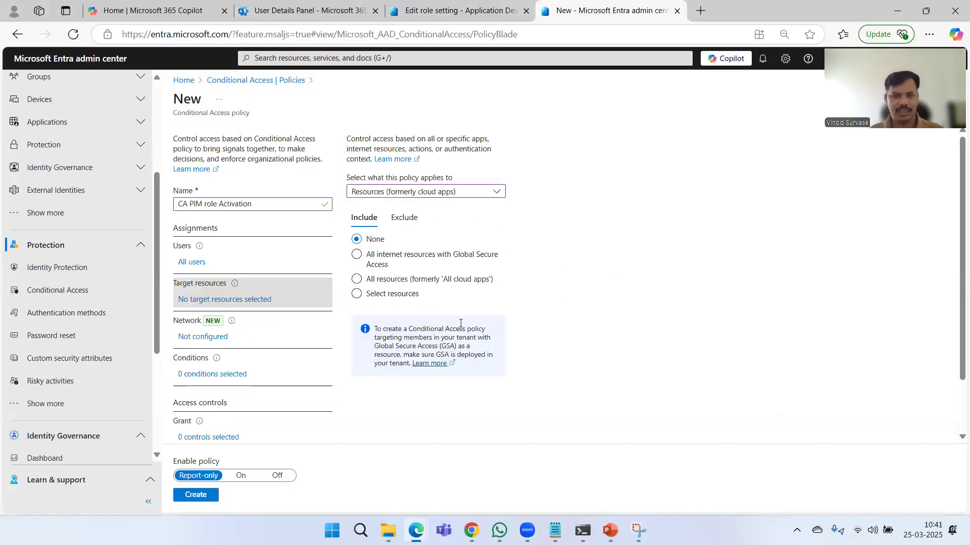
Select one grant access control for the policy and create it in report-only mode.
{"action": "scroll", "coordinate": [394, 349], "scroll_direction": "down", "scroll_amount": 2}
{"action": "left_click", "coordinate": [208, 375]}
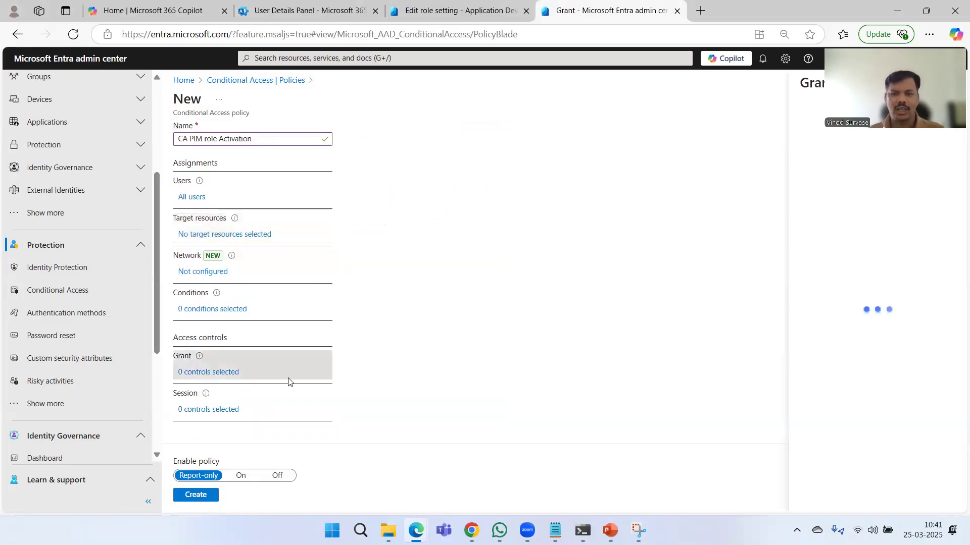
{"action": "left_click", "coordinate": [818, 192]}
{"action": "scroll", "coordinate": [848, 444], "scroll_direction": "down", "scroll_amount": 4}
{"action": "left_click", "coordinate": [849, 448]}
{"action": "left_click", "coordinate": [822, 495]}
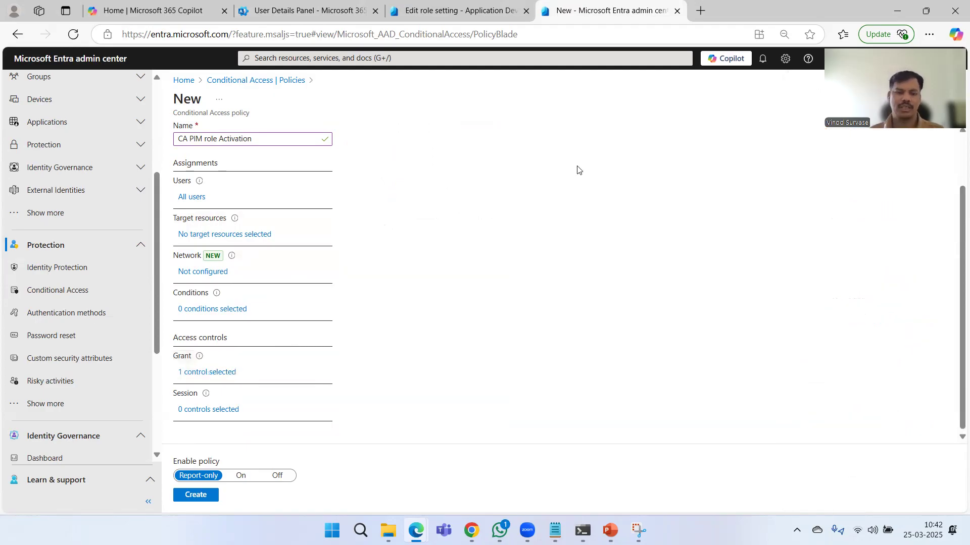
{"action": "left_click", "coordinate": [201, 499]}
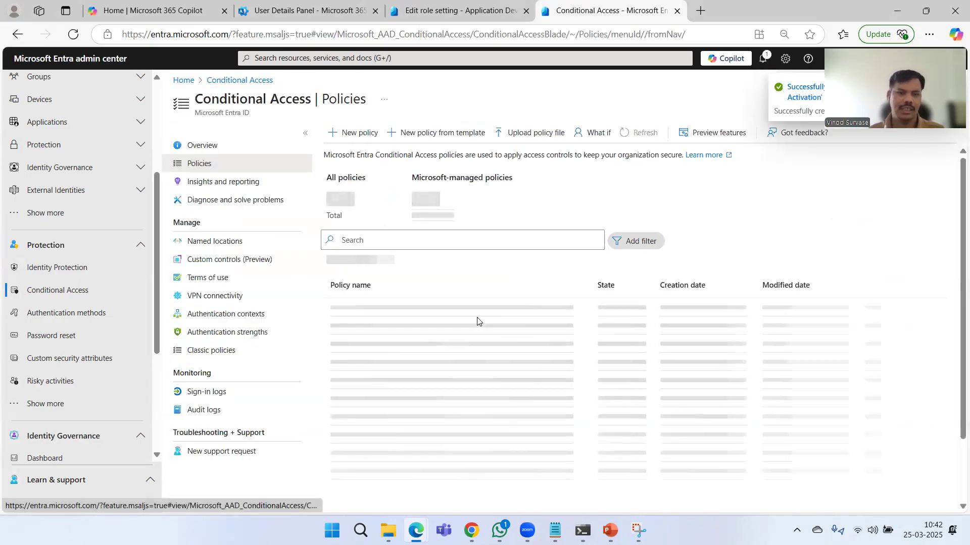
Start a new Conditional Access authentication context and name it "PIM Auth".
{"action": "left_click", "coordinate": [214, 318]}
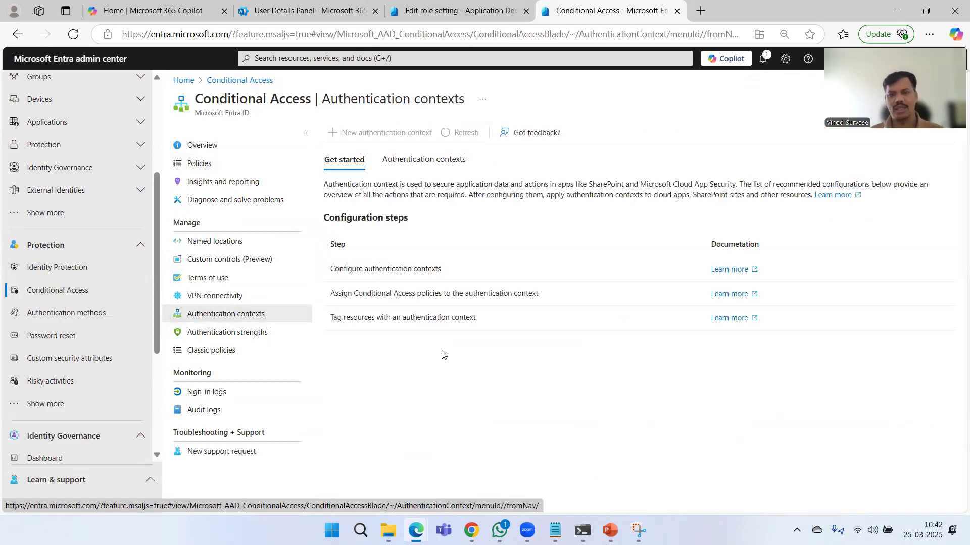
{"action": "left_click", "coordinate": [421, 160]}
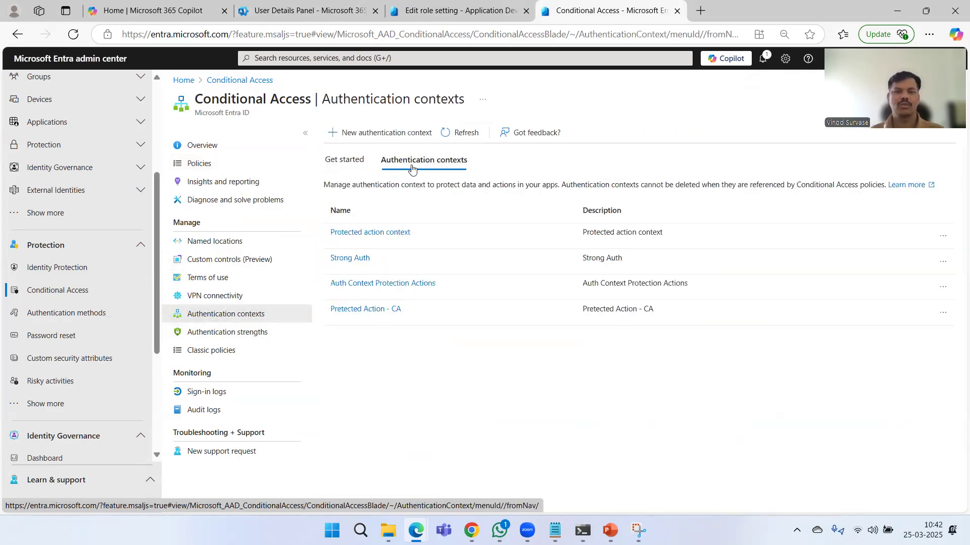
{"action": "left_click", "coordinate": [380, 132]}
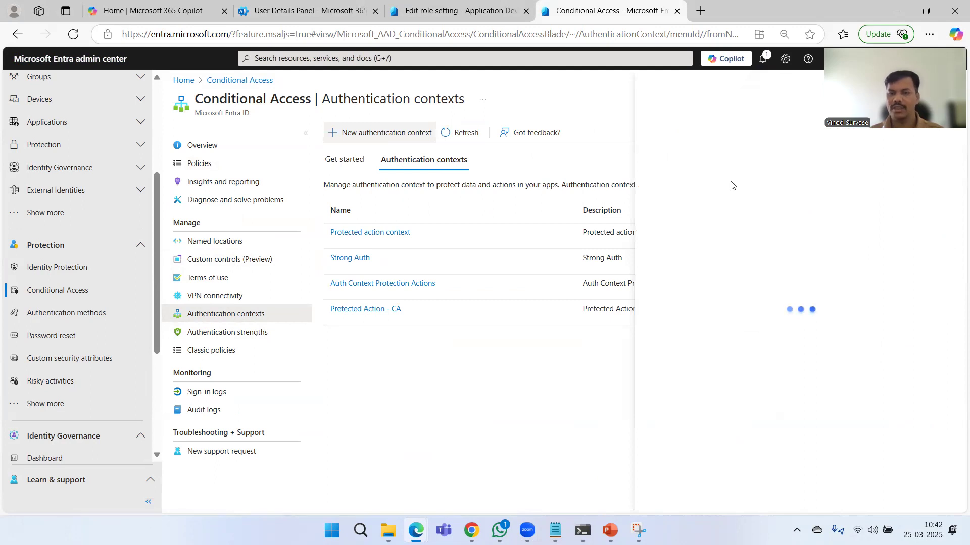
{"action": "left_click", "coordinate": [706, 167]}
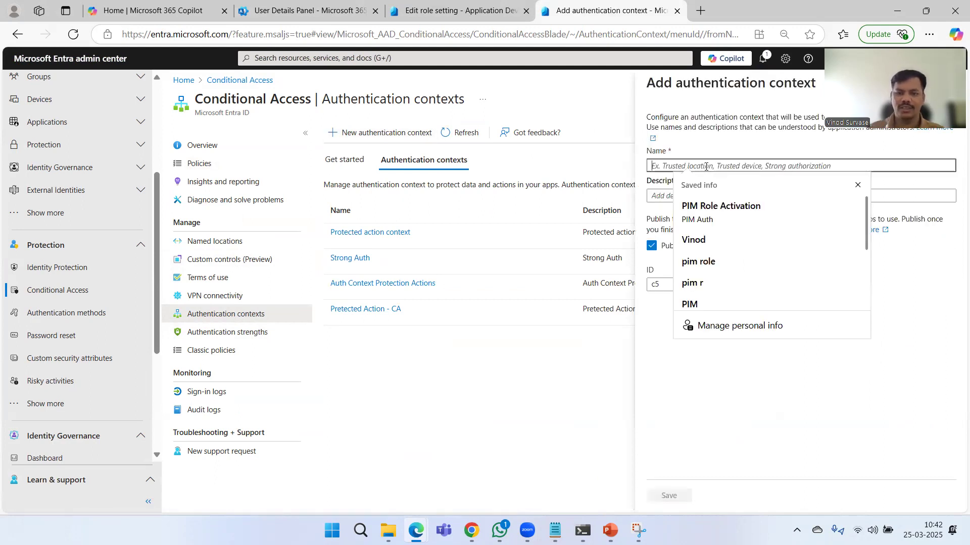
{"action": "type", "text": "PI"}
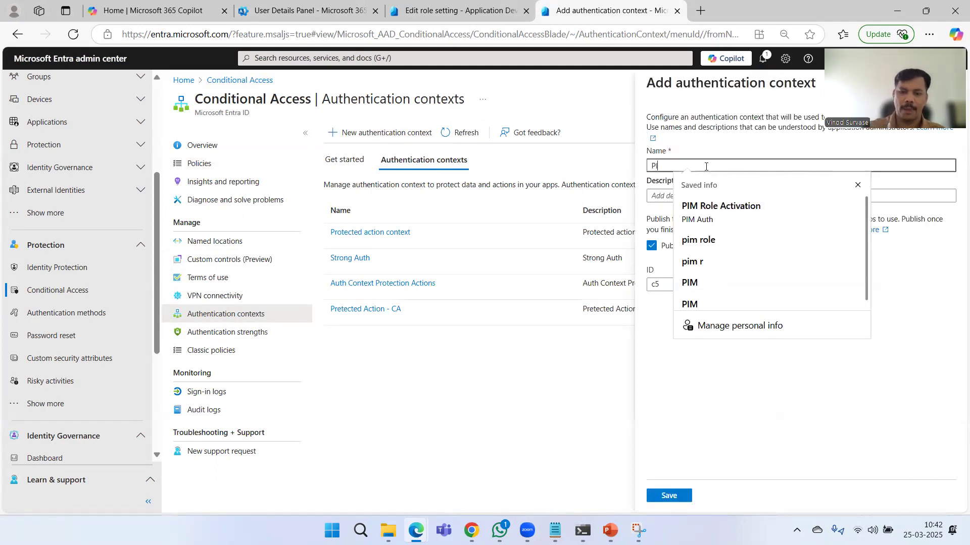
{"action": "type", "text": "M q"}
{"action": "key", "text": "BackSpace"}
{"action": "type", "text": "A"}
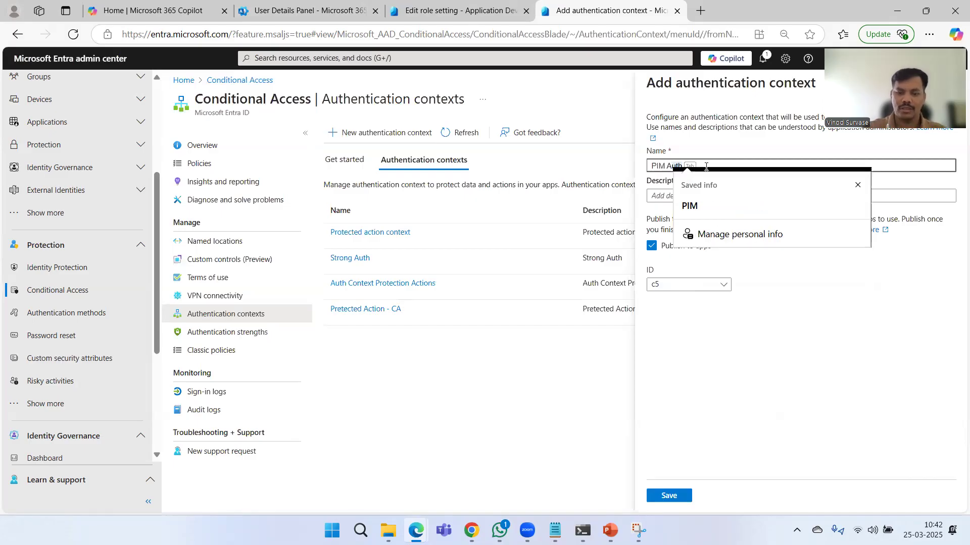
{"action": "type", "text": "uth"}
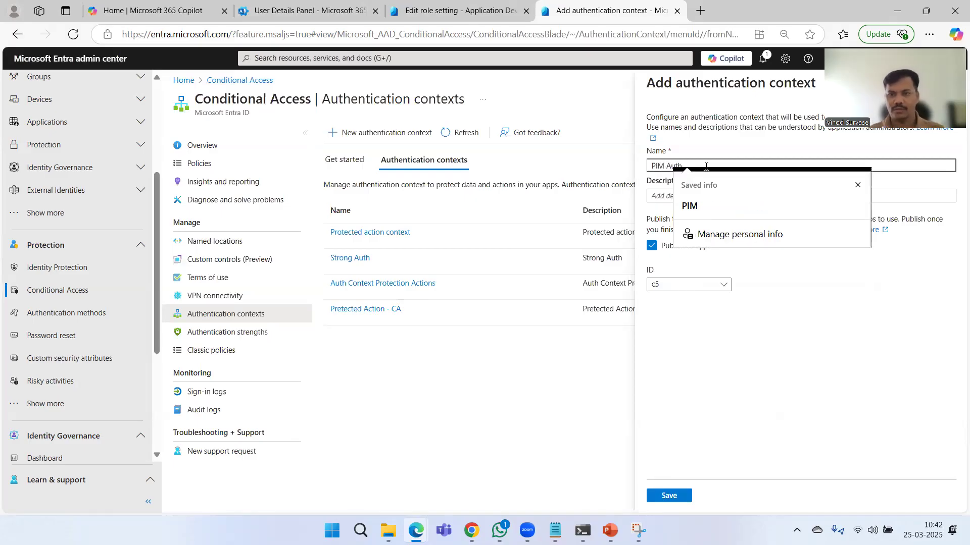
{"action": "left_click", "coordinate": [712, 141]}
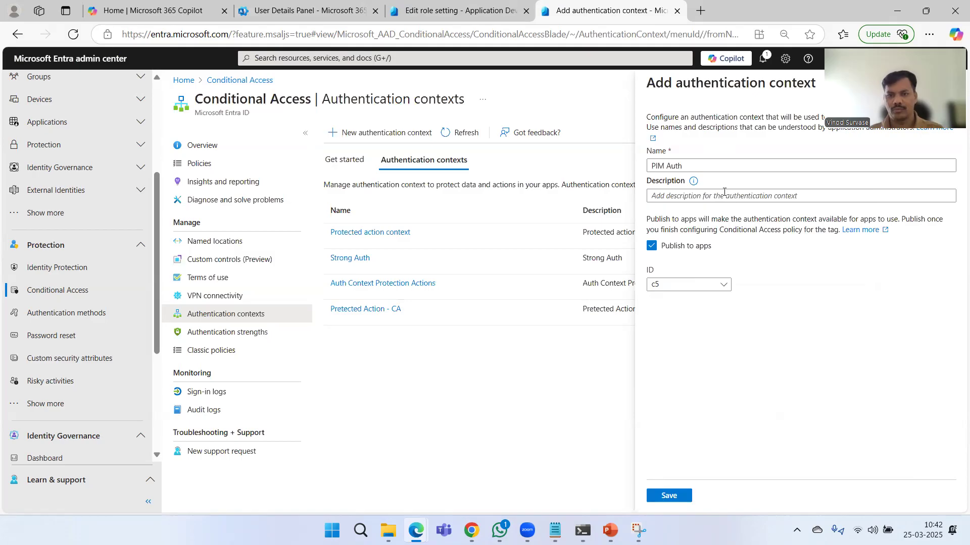
Copy the name "PIM Auth" into the description and save the authentication context.
{"action": "left_click_drag", "start_coordinate": [696, 165], "coordinate": [635, 167]}
{"action": "key", "text": "ctrl+c"}
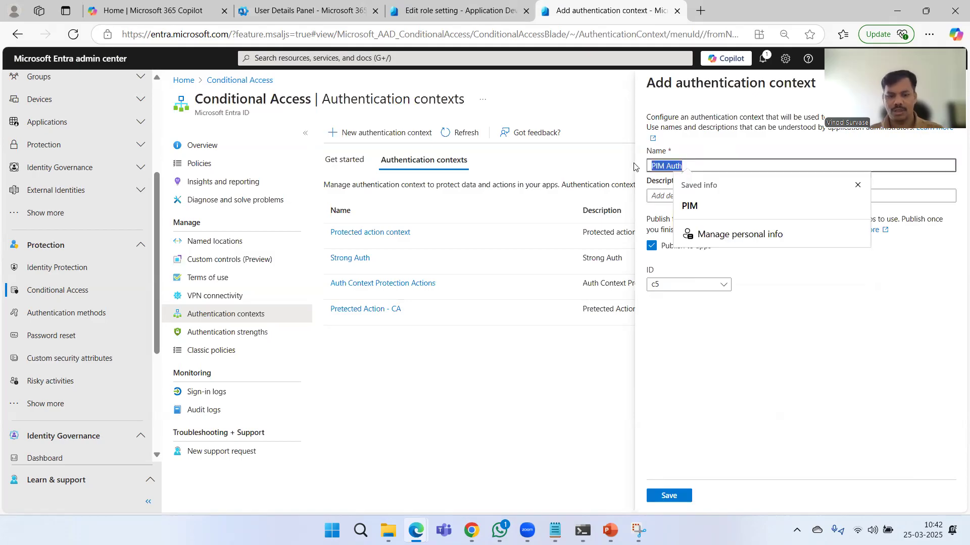
{"action": "left_click", "coordinate": [808, 388]}
{"action": "left_click", "coordinate": [692, 194]}
{"action": "key", "text": "ctrl+v"}
{"action": "left_click", "coordinate": [781, 370]}
{"action": "left_click", "coordinate": [683, 496]}
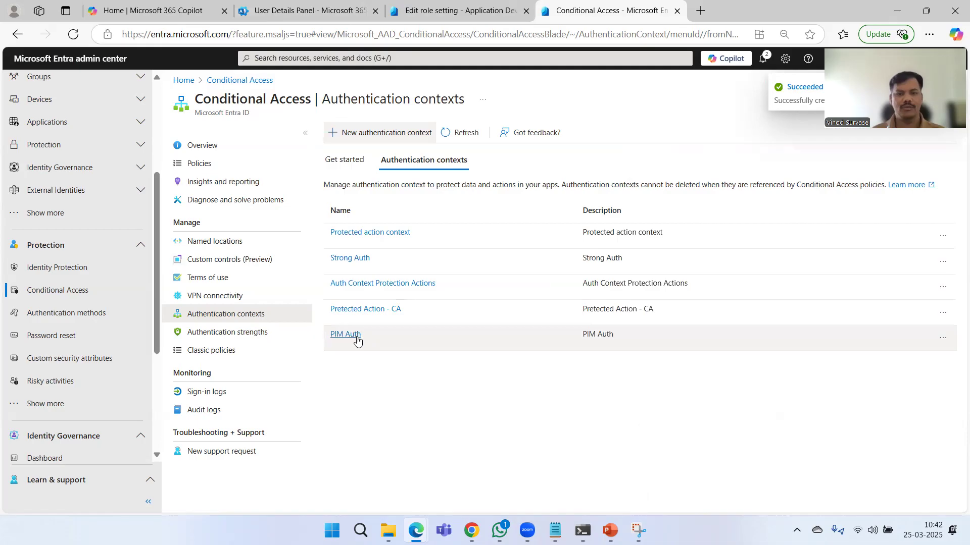
Search the Conditional Access policies for "ca pim" and open the CA PIM role Activation policy.
{"action": "left_click", "coordinate": [199, 164]}
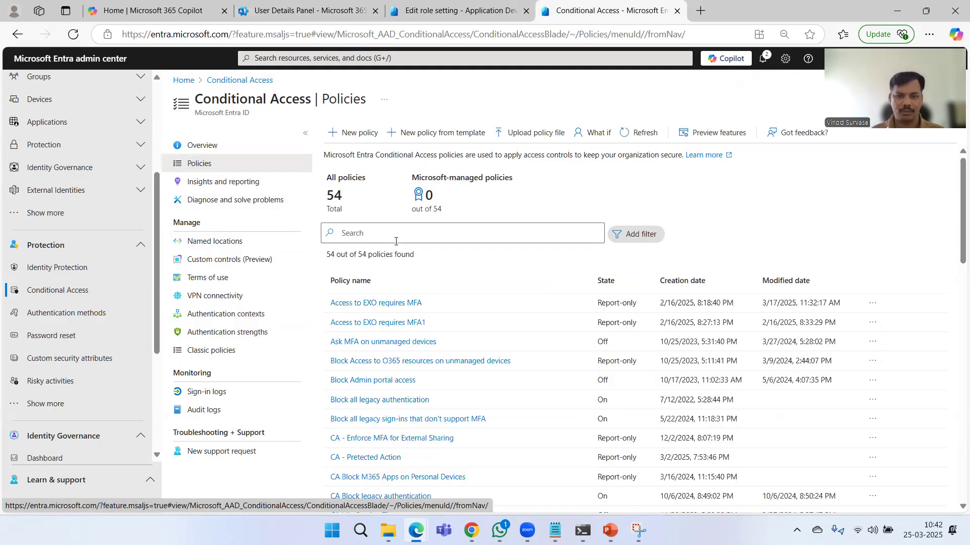
{"action": "left_click", "coordinate": [395, 241]}
{"action": "type", "text": "ca p"}
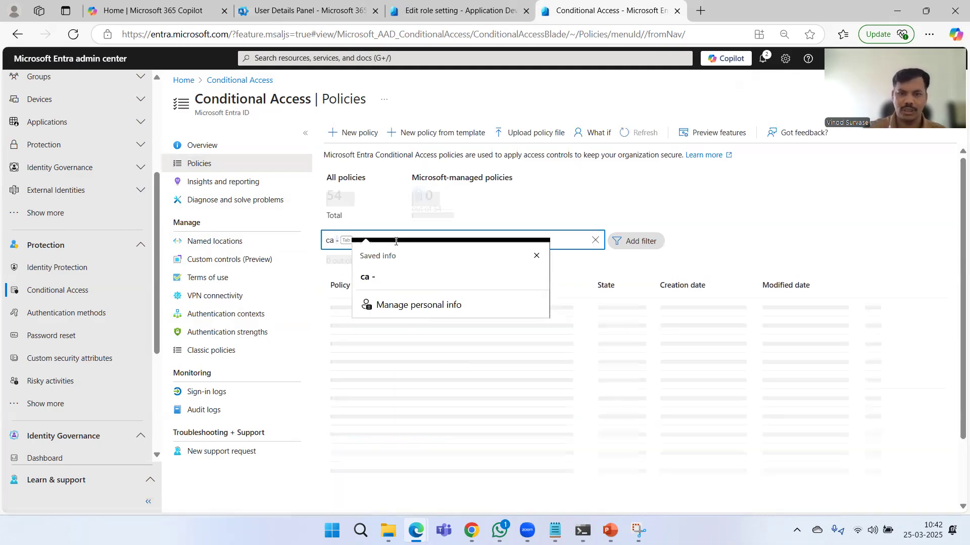
{"action": "type", "text": "im"}
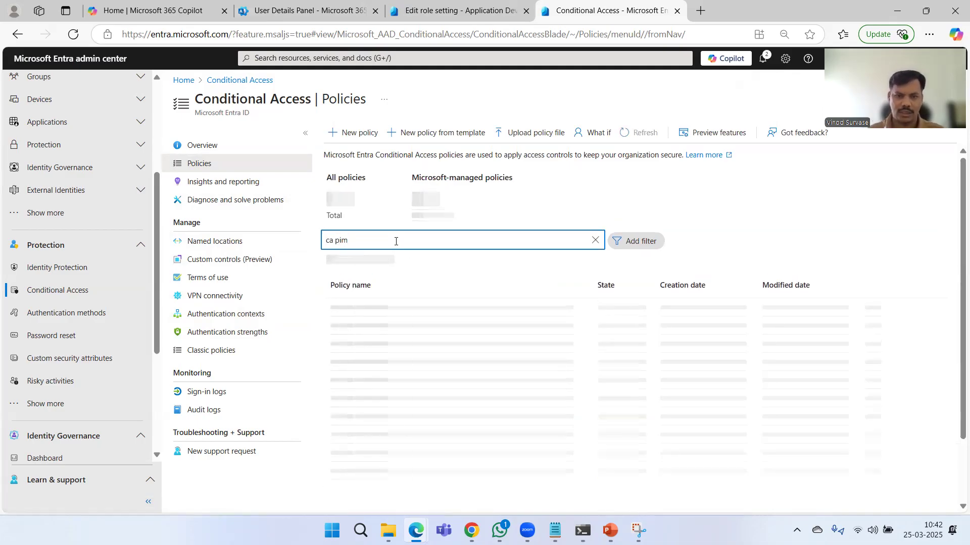
{"action": "left_click", "coordinate": [379, 304]}
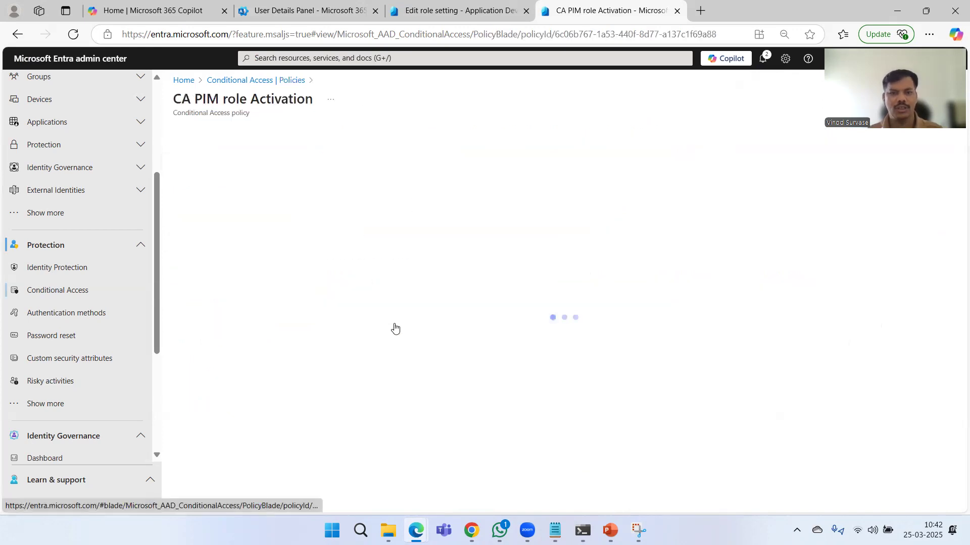
Set the policy's target resources to Authentication context and include the PIM Auth context.
{"action": "scroll", "coordinate": [257, 288], "scroll_direction": "down", "scroll_amount": 1}
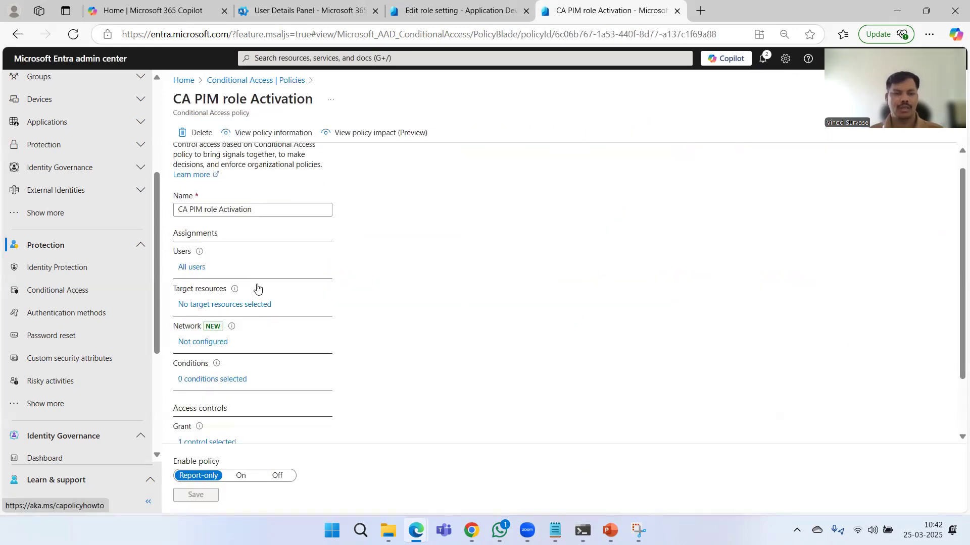
{"action": "left_click", "coordinate": [236, 258]}
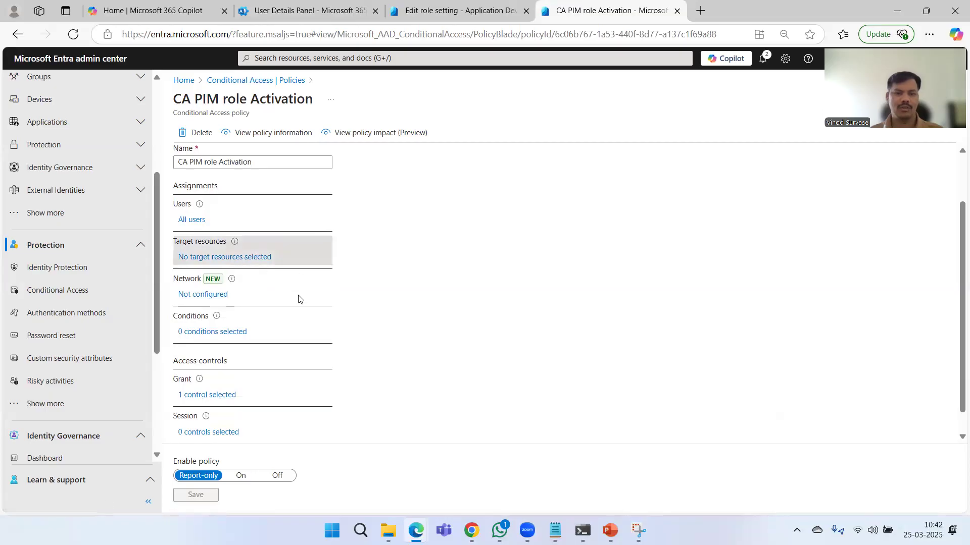
{"action": "left_click", "coordinate": [224, 255]}
{"action": "left_click", "coordinate": [409, 215]}
{"action": "left_click", "coordinate": [464, 268]}
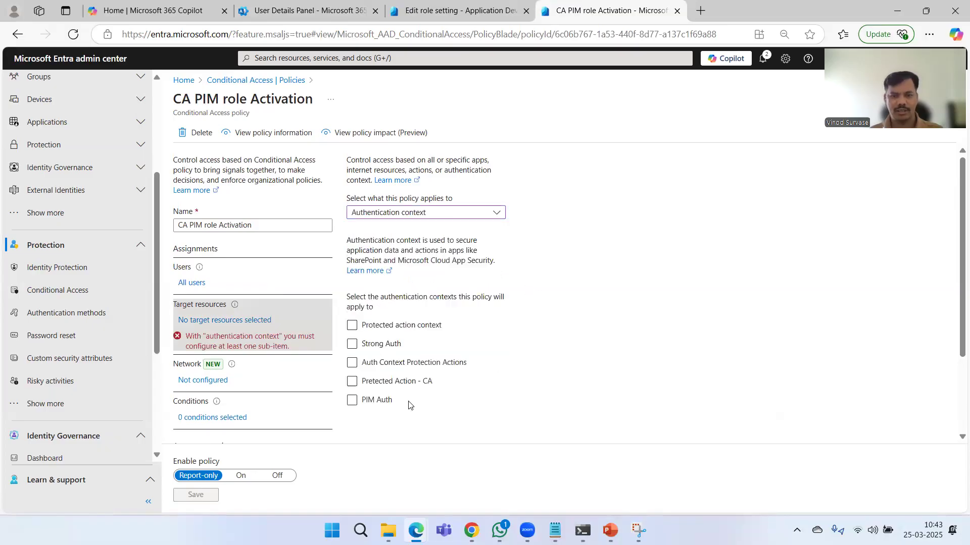
{"action": "left_click", "coordinate": [352, 402]}
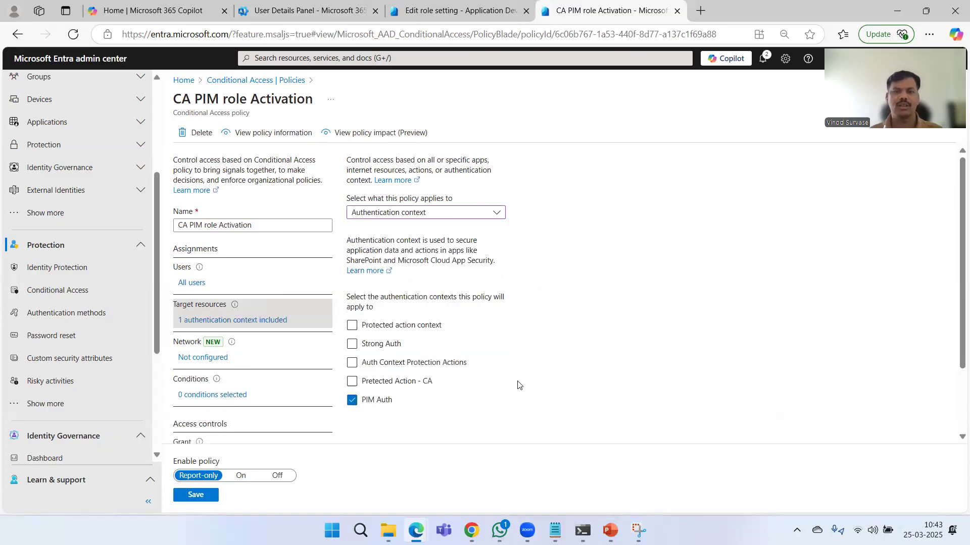
Review the conditions of the CA PIM role Activation policy, set Enable policy to On and save it.
{"action": "scroll", "coordinate": [519, 384], "scroll_direction": "down", "scroll_amount": 1}
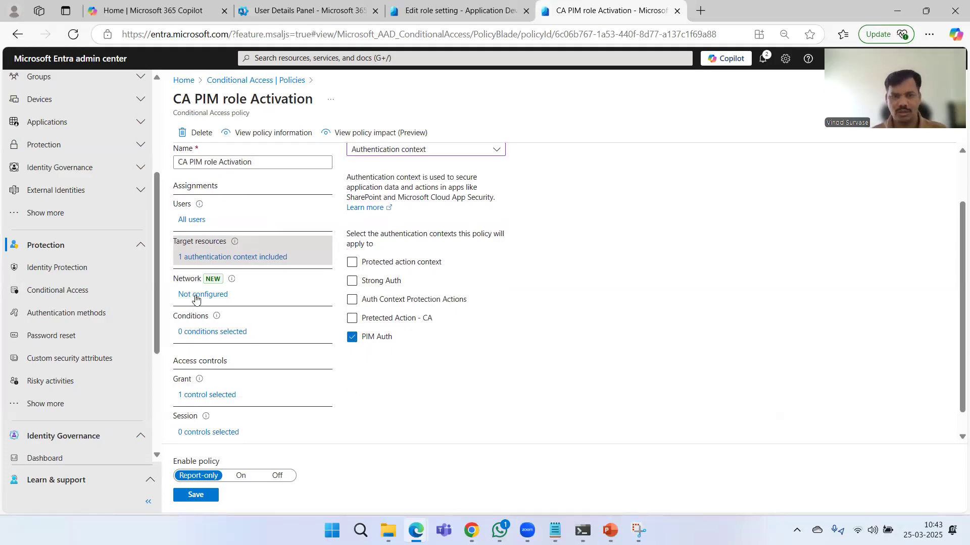
{"action": "left_click", "coordinate": [195, 330]}
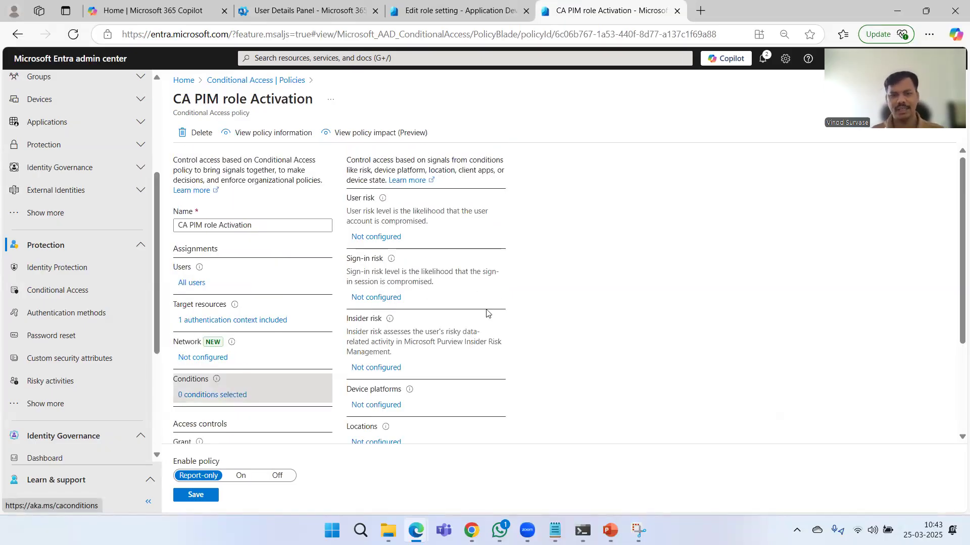
{"action": "scroll", "coordinate": [474, 321], "scroll_direction": "down", "scroll_amount": 3}
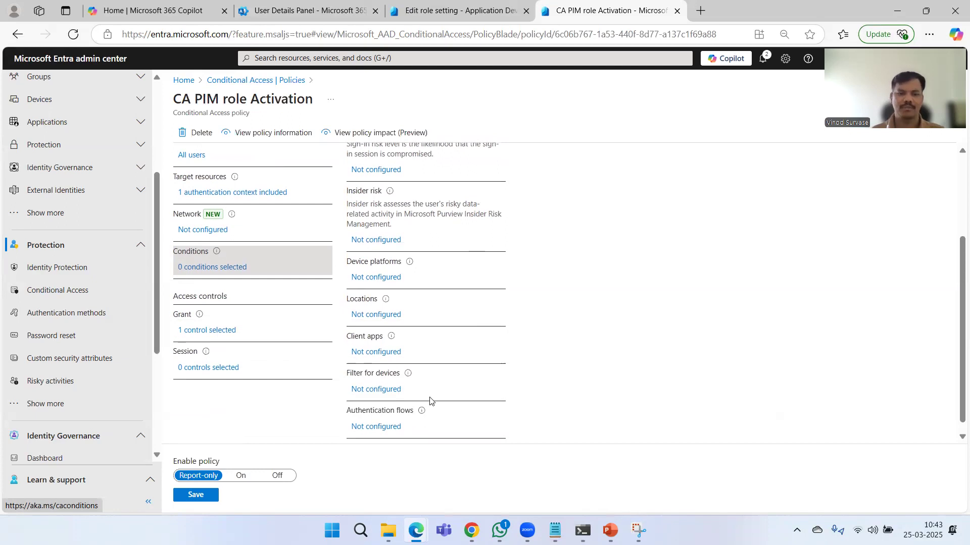
{"action": "scroll", "coordinate": [429, 401], "scroll_direction": "down", "scroll_amount": 1}
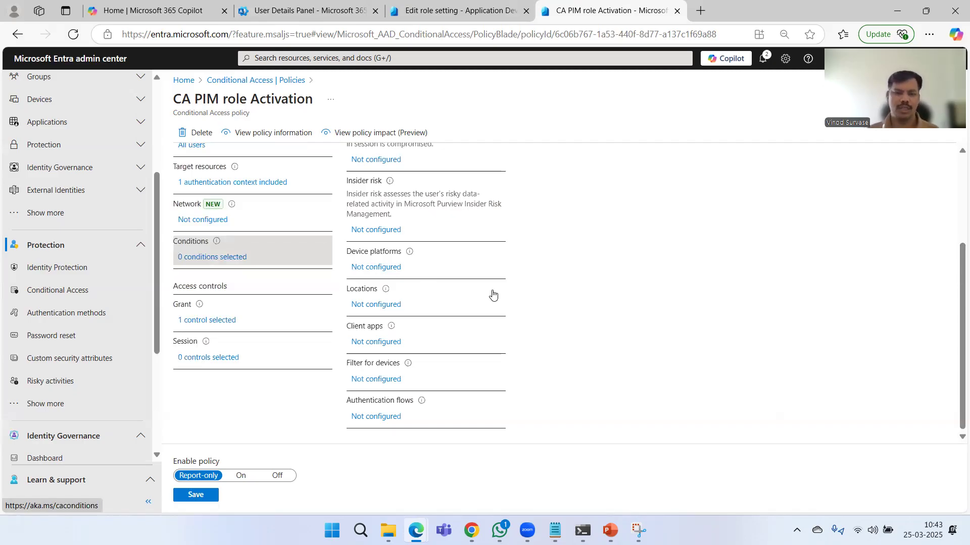
{"action": "scroll", "coordinate": [571, 335], "scroll_direction": "up", "scroll_amount": 2}
{"action": "scroll", "coordinate": [572, 338], "scroll_direction": "down", "scroll_amount": 1}
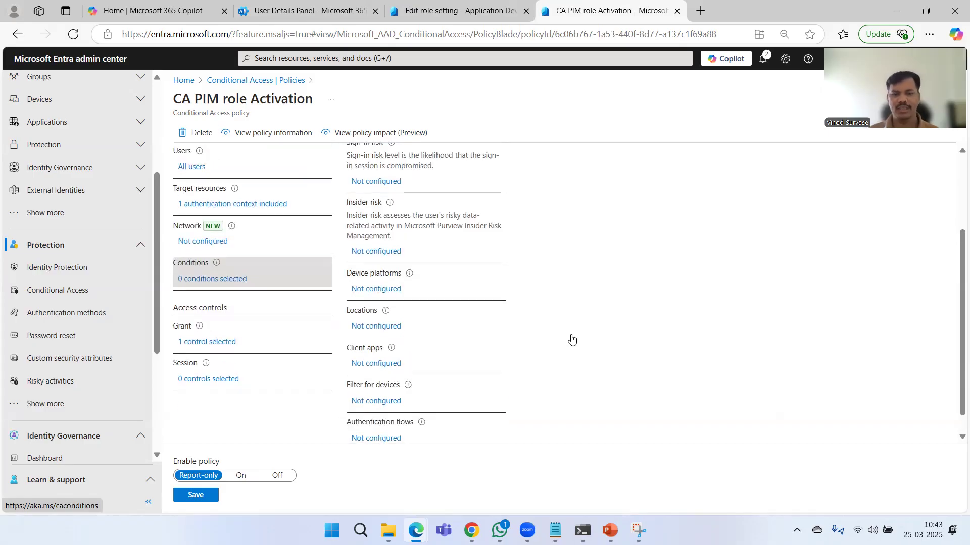
{"action": "scroll", "coordinate": [572, 338], "scroll_direction": "down", "scroll_amount": 1}
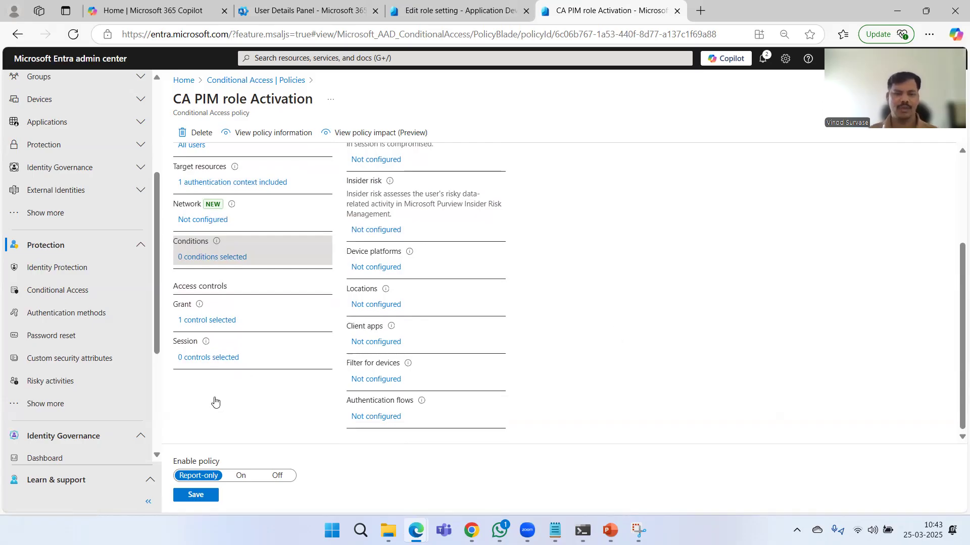
{"action": "left_click", "coordinate": [239, 476]}
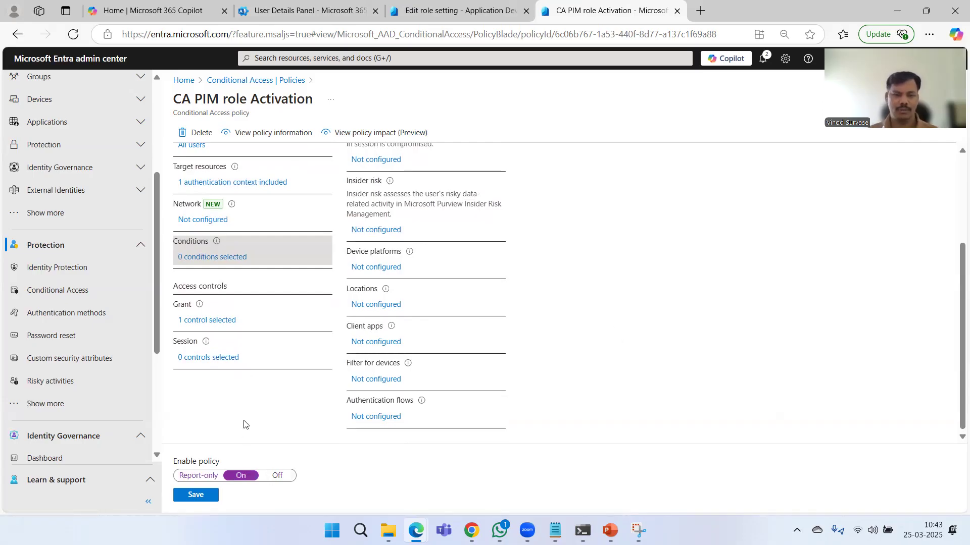
{"action": "left_click", "coordinate": [201, 500]}
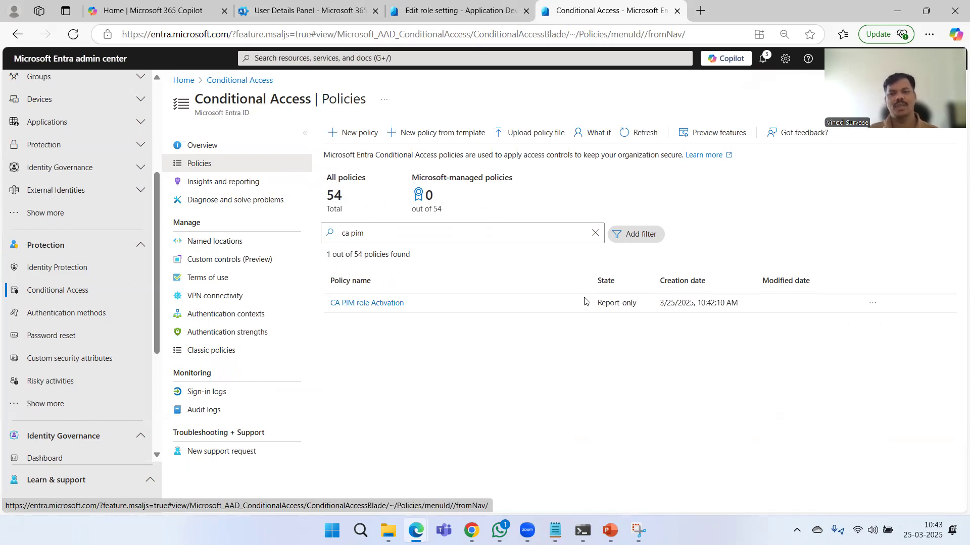
Open the Application Administrator role in Privileged Identity Management and start adding an assignment to it.
{"action": "left_click", "coordinate": [595, 232]}
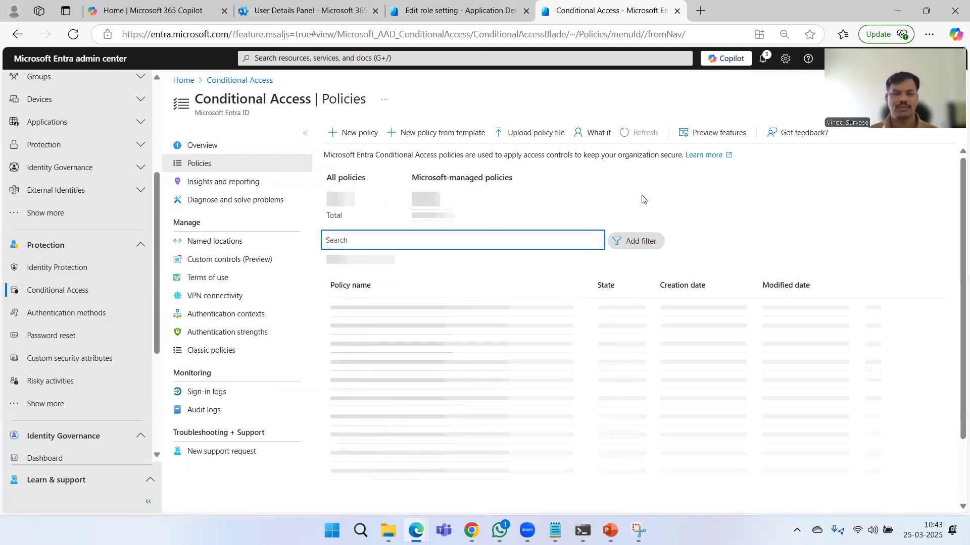
{"action": "scroll", "coordinate": [91, 338], "scroll_direction": "down", "scroll_amount": 3}
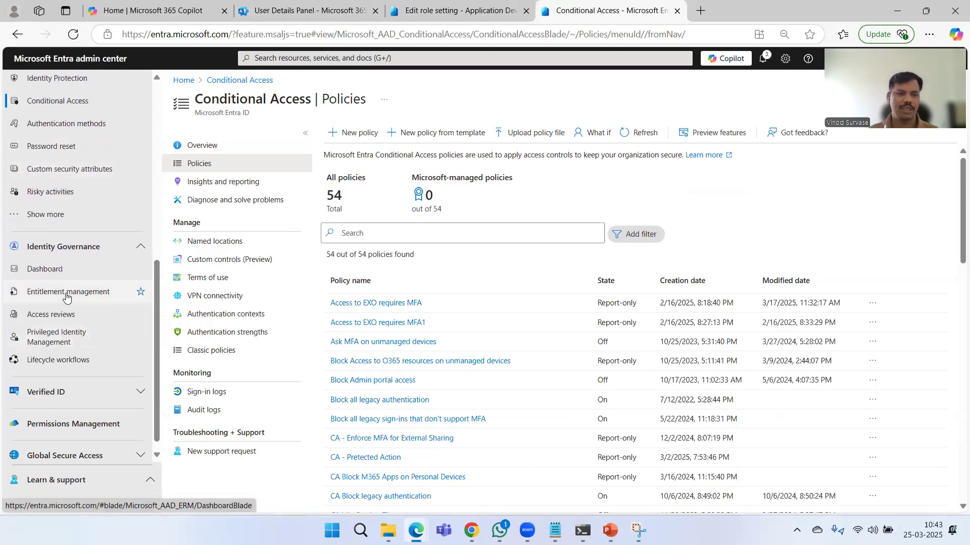
{"action": "left_click", "coordinate": [64, 339]}
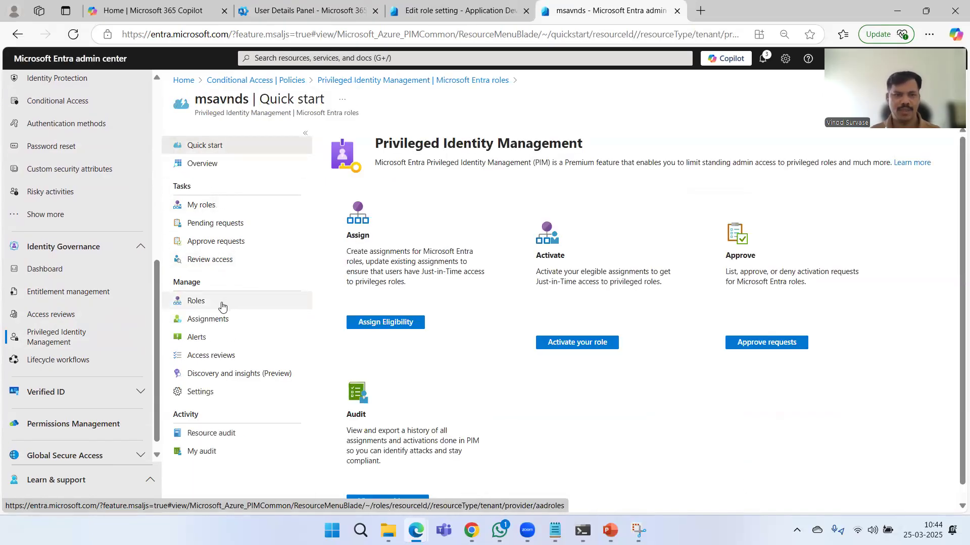
{"action": "left_click", "coordinate": [204, 306]}
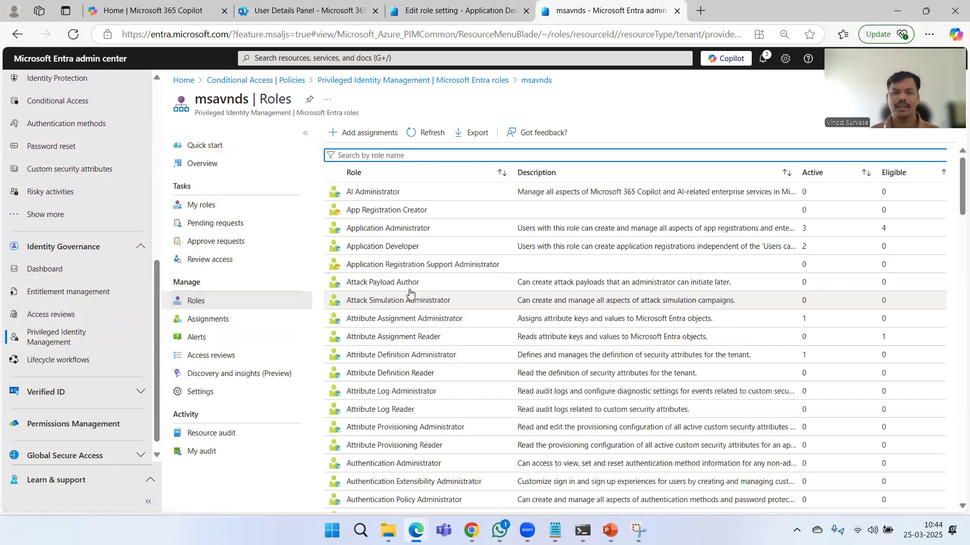
{"action": "left_click", "coordinate": [366, 230]}
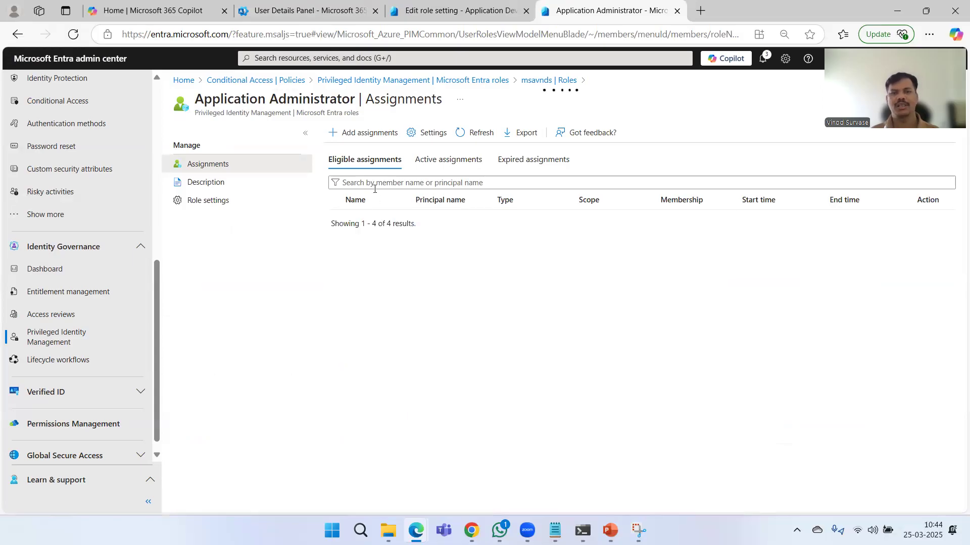
{"action": "left_click", "coordinate": [357, 137]}
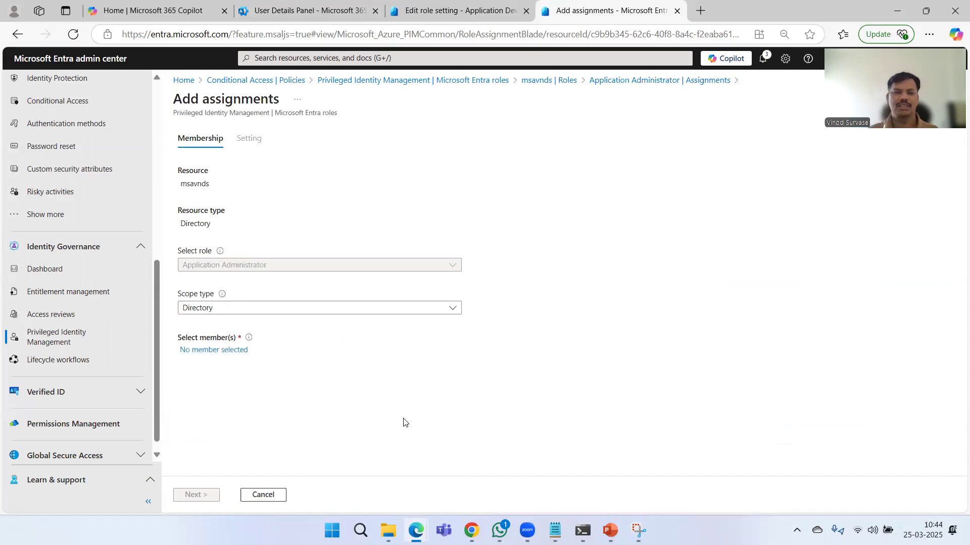
Search for the test user by first name, select that account as the assignment's member and continue to the assignment settings.
{"action": "left_click", "coordinate": [236, 350]}
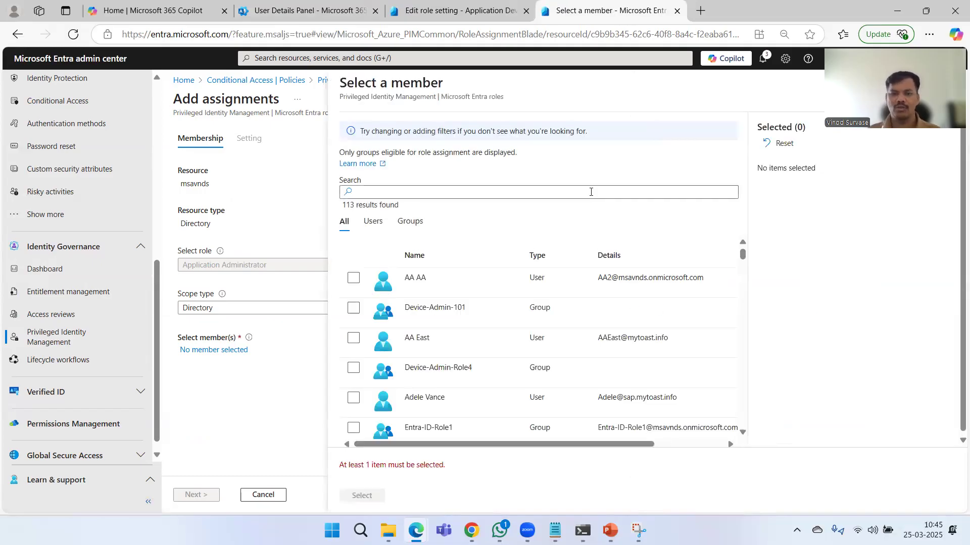
{"action": "left_click", "coordinate": [591, 193]}
{"action": "type", "text": "o"}
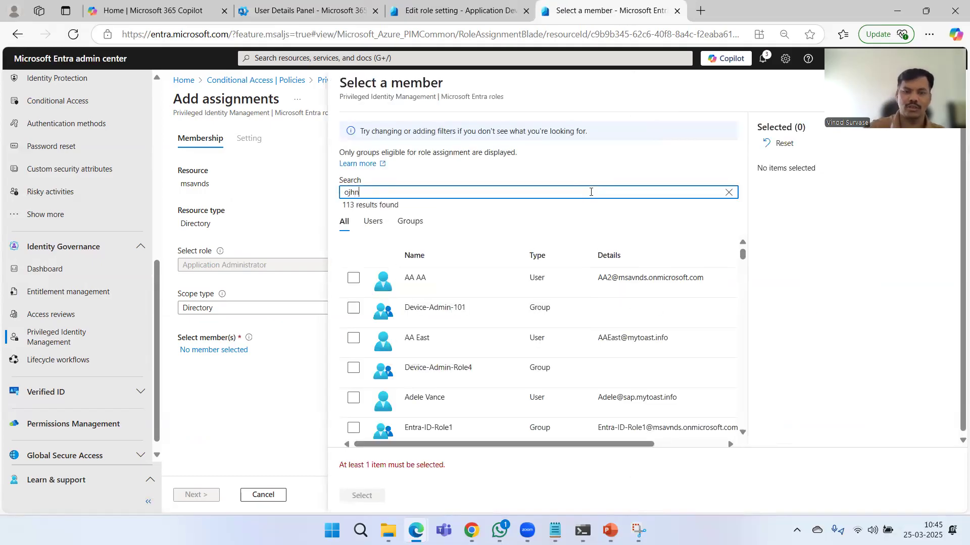
{"action": "type", "text": "jhn"}
{"action": "key", "text": "BackSpace"}
{"action": "key", "text": "BackSpace"}
{"action": "key", "text": "BackSpace"}
{"action": "key", "text": "BackSpace"}
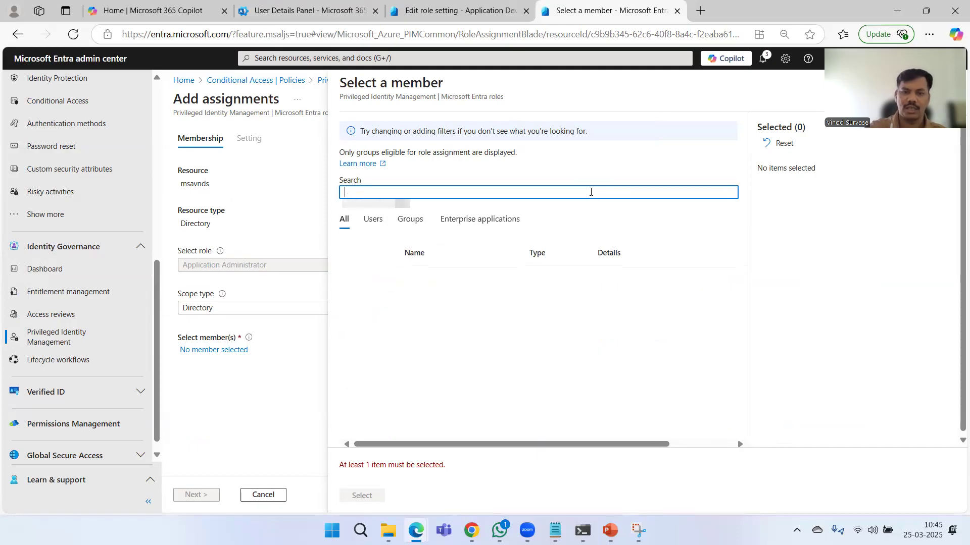
{"action": "type", "text": "john"}
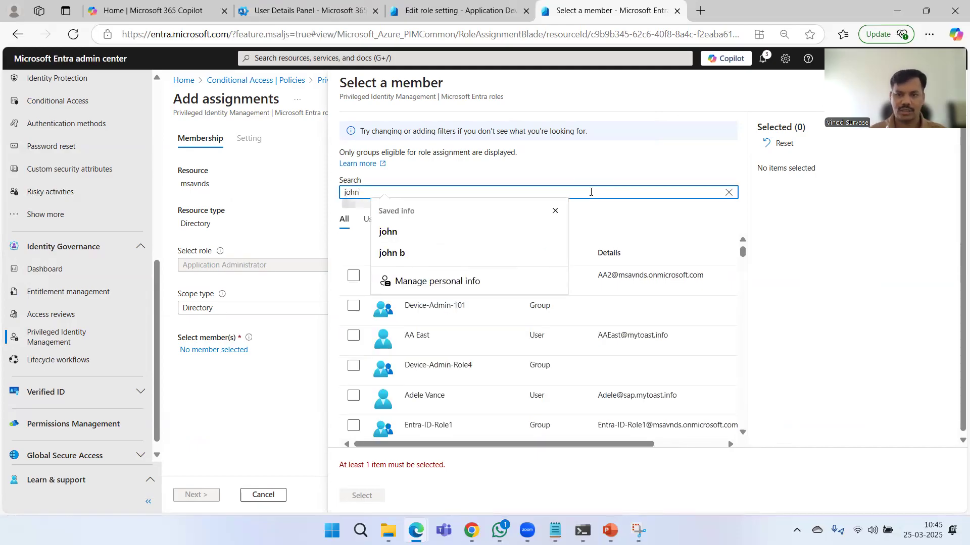
{"action": "left_click", "coordinate": [501, 203]}
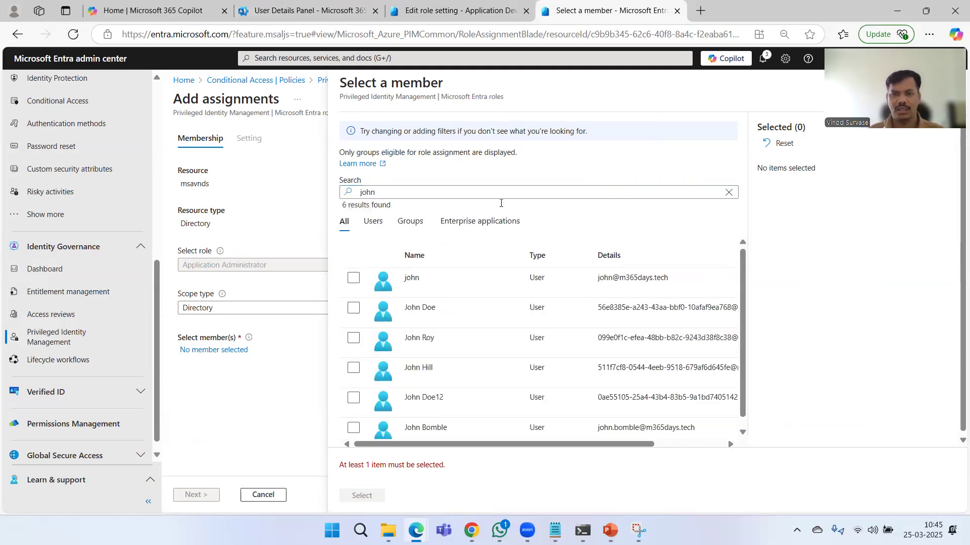
{"action": "left_click", "coordinate": [353, 278]}
{"action": "left_click", "coordinate": [363, 497]}
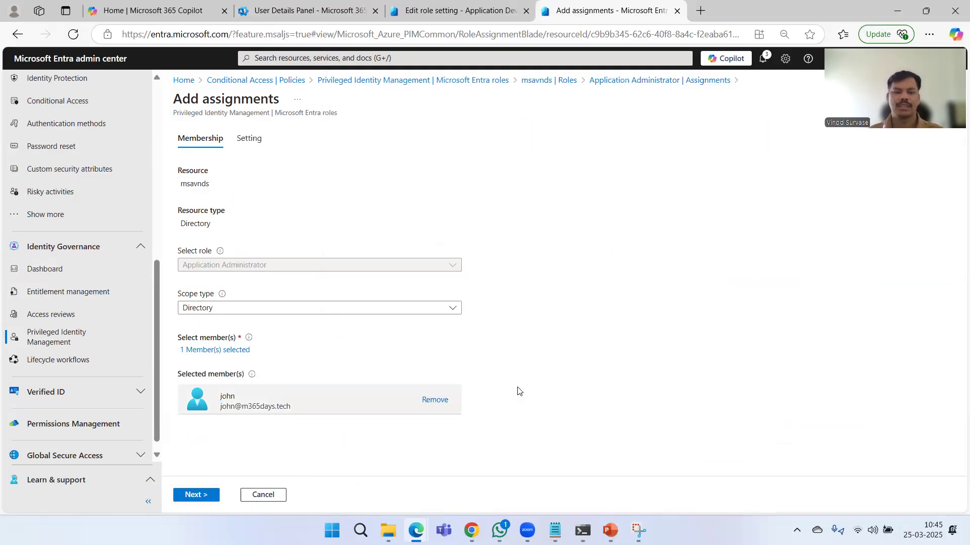
{"action": "left_click", "coordinate": [200, 491]}
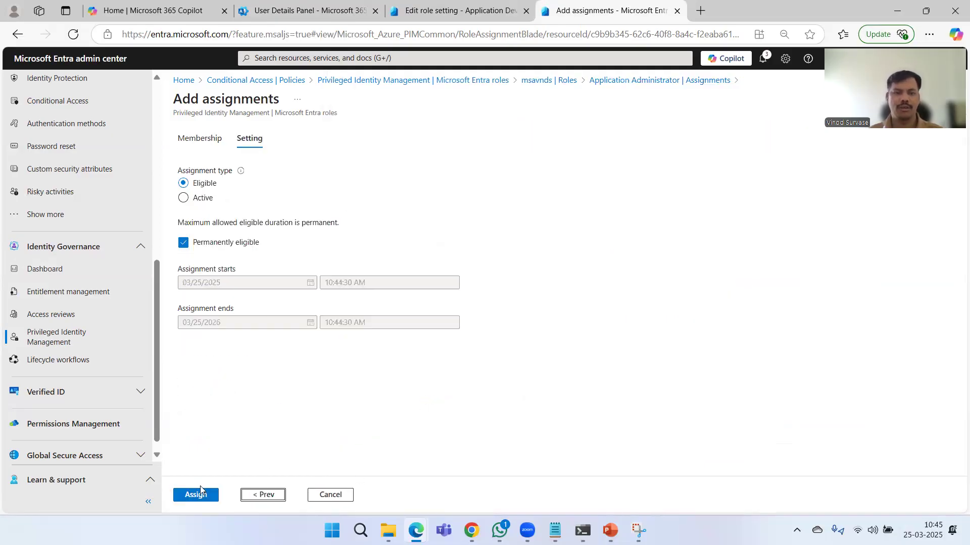
{"action": "left_click", "coordinate": [183, 243]}
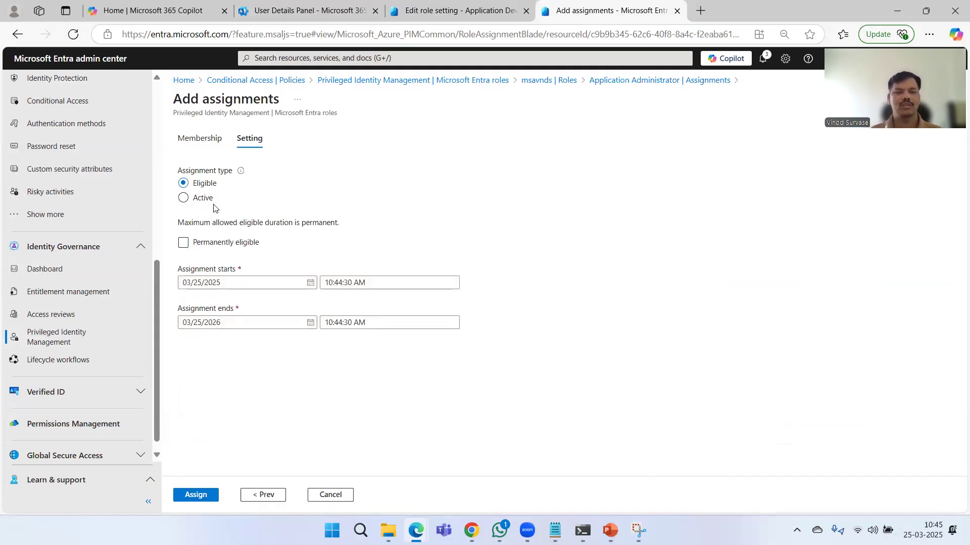
{"action": "left_click", "coordinate": [183, 198]}
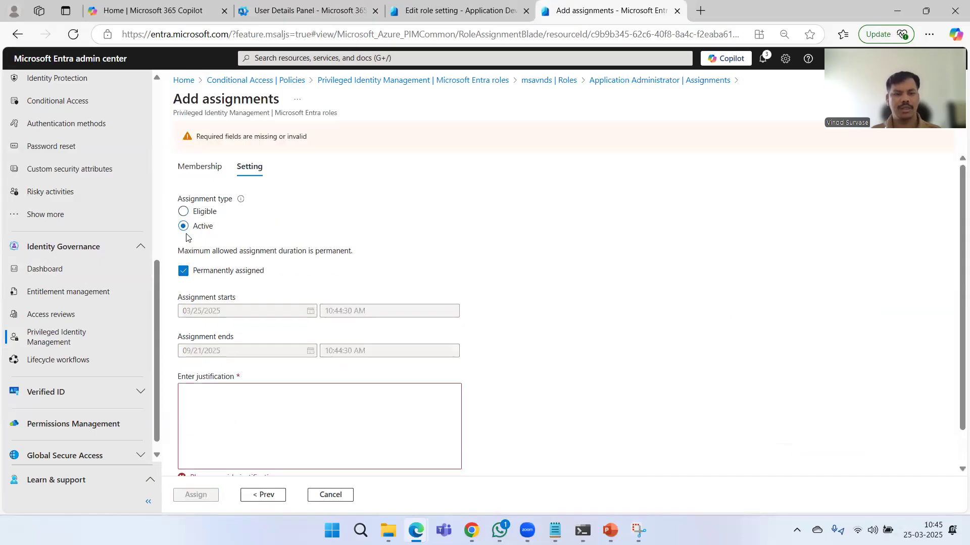
{"action": "left_click", "coordinate": [184, 212]}
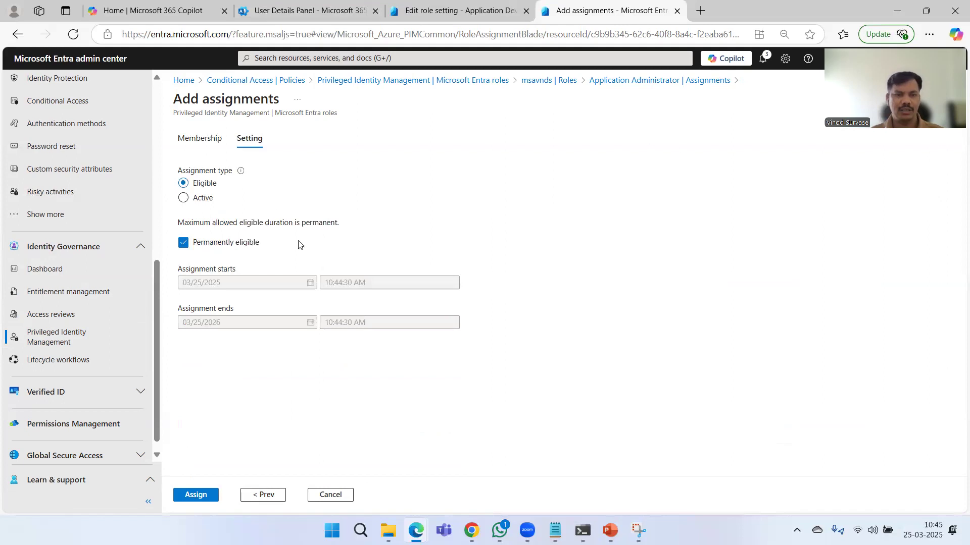
Make the eligible assignment time-bound instead of permanent and assign the role.
{"action": "left_click", "coordinate": [184, 244]}
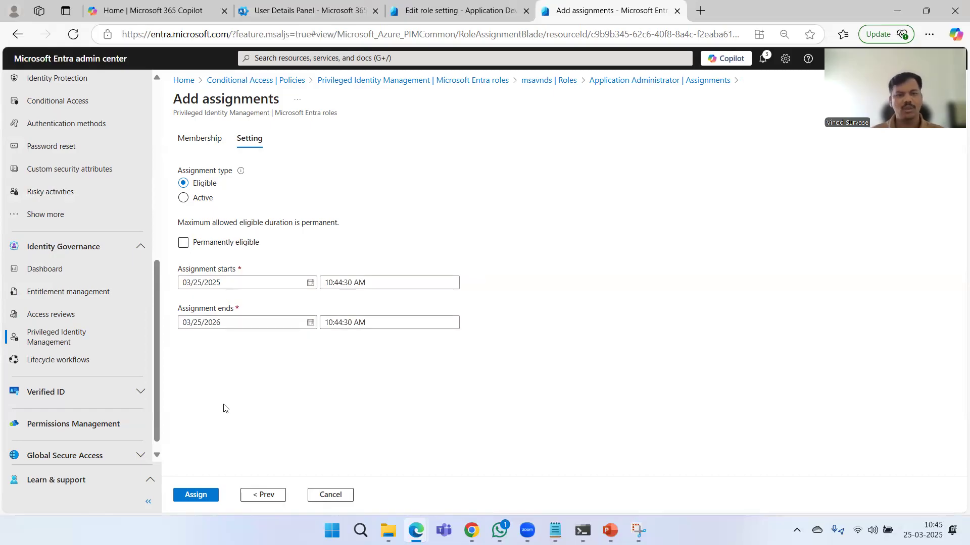
{"action": "left_click", "coordinate": [200, 500]}
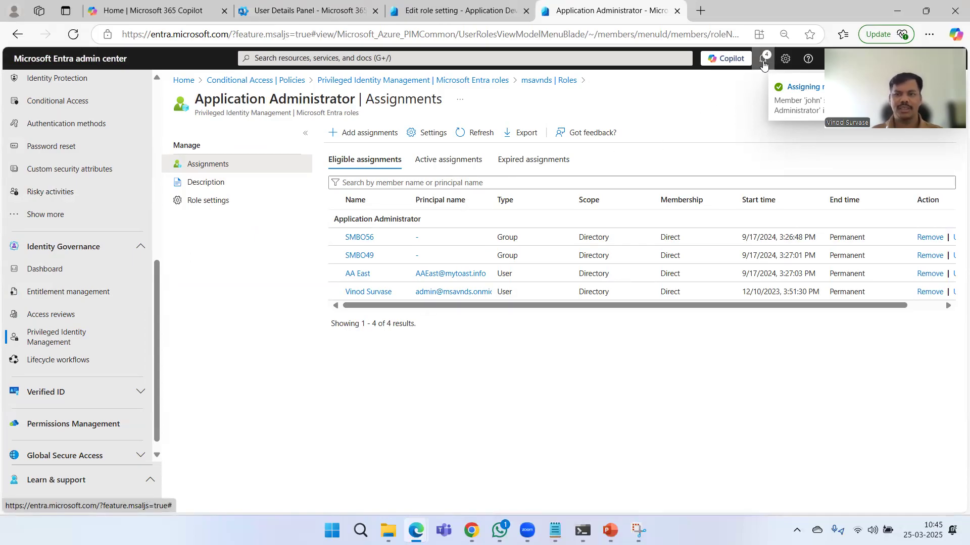
Edit the Application Administrator role settings to require the PIM Auth Conditional Access authentication context on activation, and update them.
{"action": "left_click", "coordinate": [202, 201]}
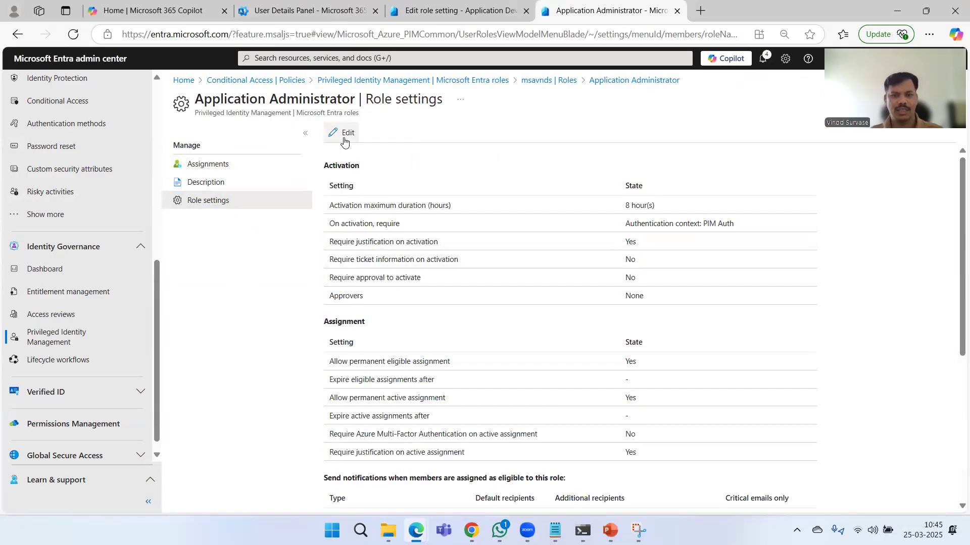
{"action": "left_click", "coordinate": [343, 135]}
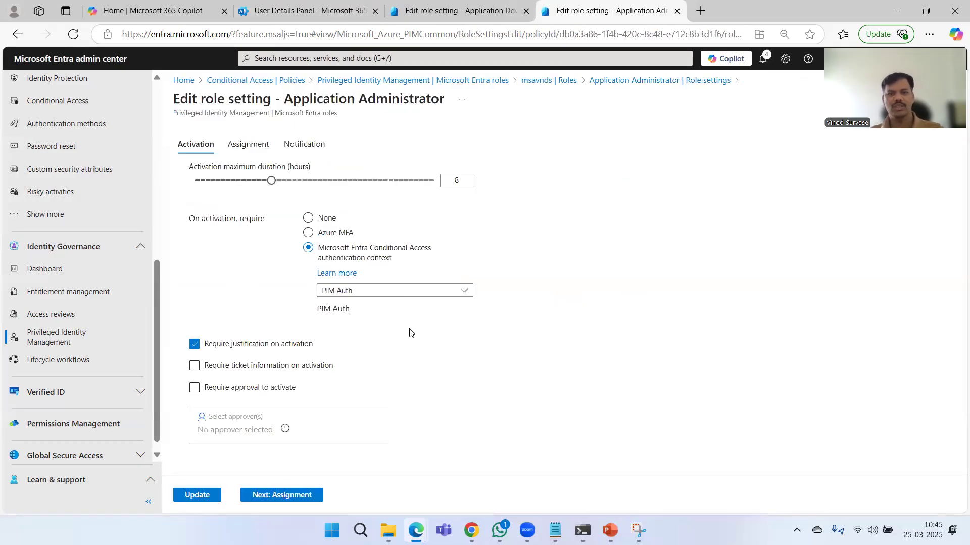
{"action": "left_click", "coordinate": [369, 293]}
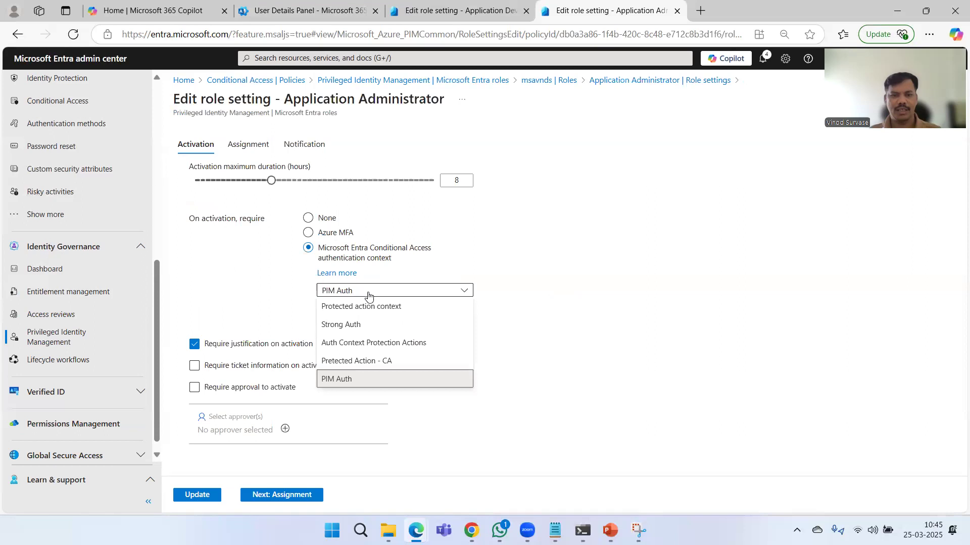
{"action": "left_click", "coordinate": [355, 380]}
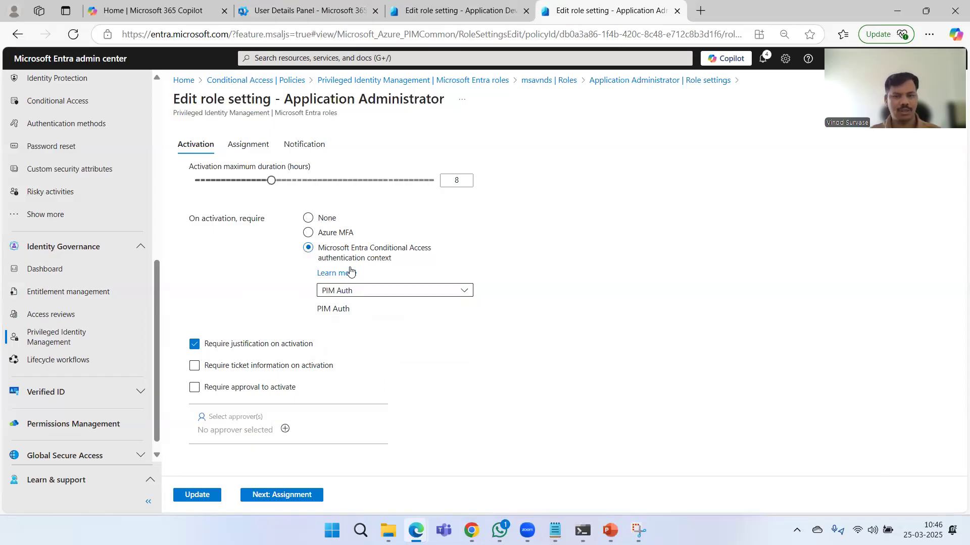
{"action": "left_click", "coordinate": [201, 496]}
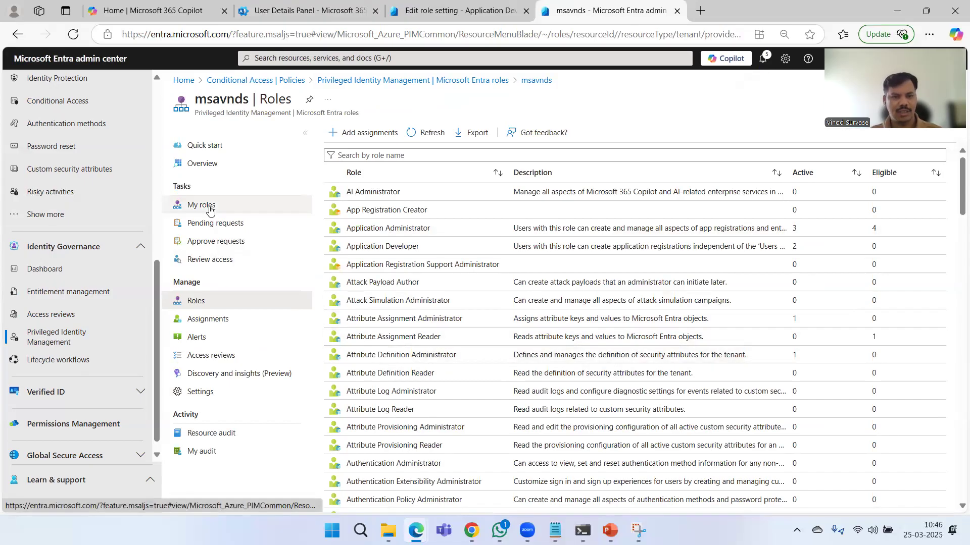
Check the eligible PIM role assignments and view the membership settings of the newly assigned Application Administrator member without changing them.
{"action": "left_click", "coordinate": [238, 325]}
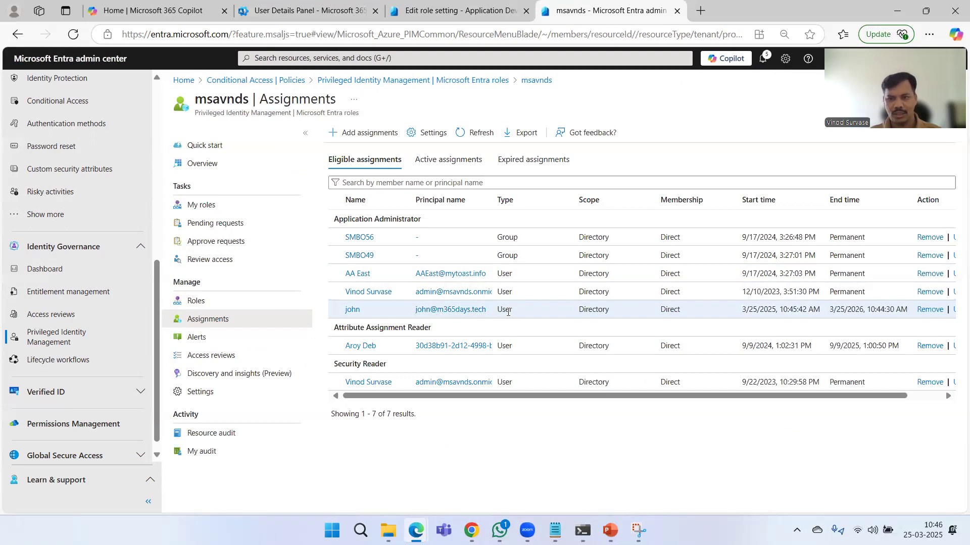
{"action": "scroll", "coordinate": [877, 320], "scroll_direction": "right", "scroll_amount": 2}
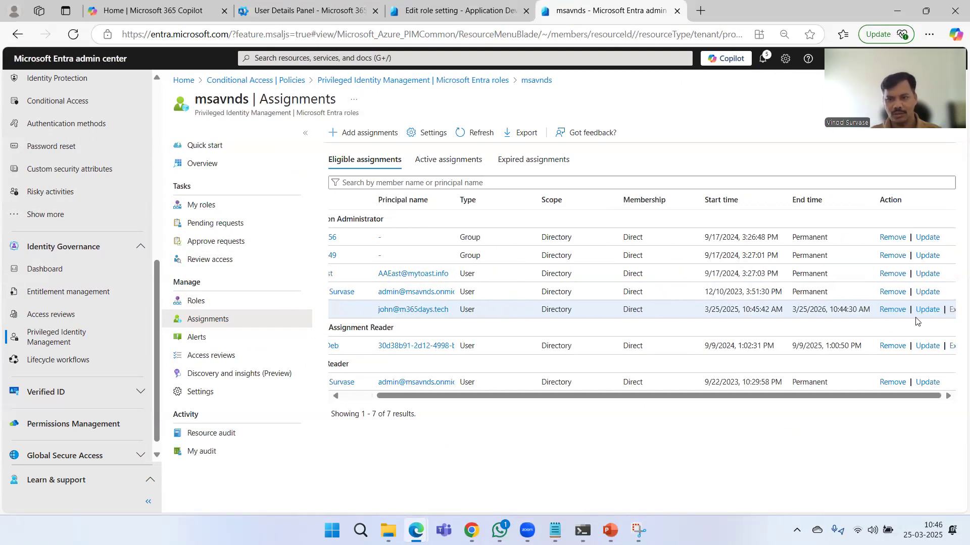
{"action": "left_click", "coordinate": [927, 309]}
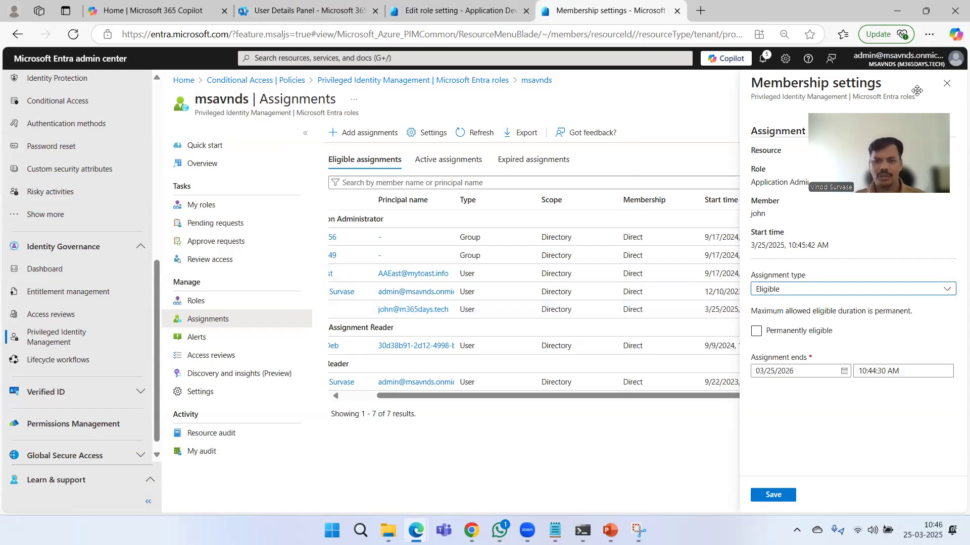
{"action": "left_click", "coordinate": [447, 387]}
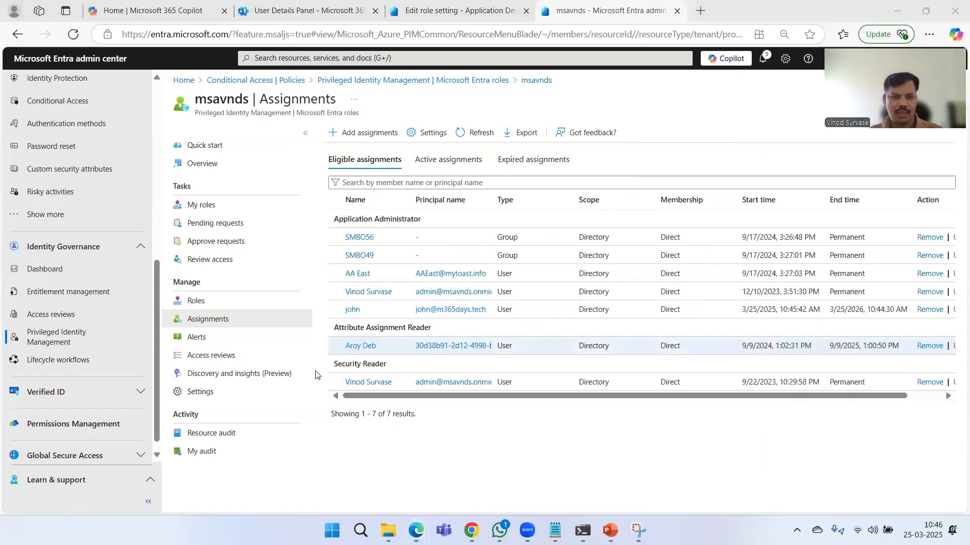
Review the Application Administrator role's activation requirement and available authentication contexts in the PIM settings without changing them, and return to the PIM start page.
{"action": "left_click", "coordinate": [213, 394]}
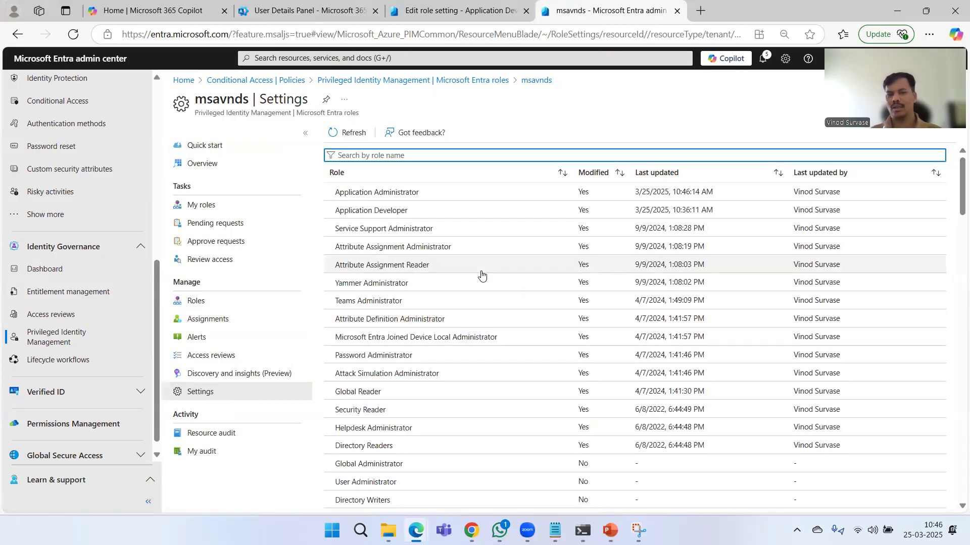
{"action": "left_click", "coordinate": [392, 196]}
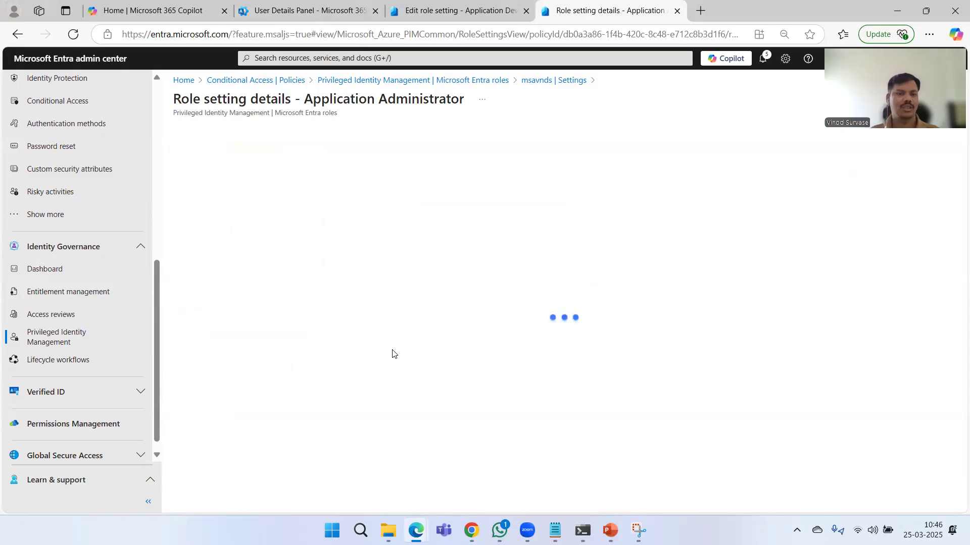
{"action": "left_click", "coordinate": [192, 134]}
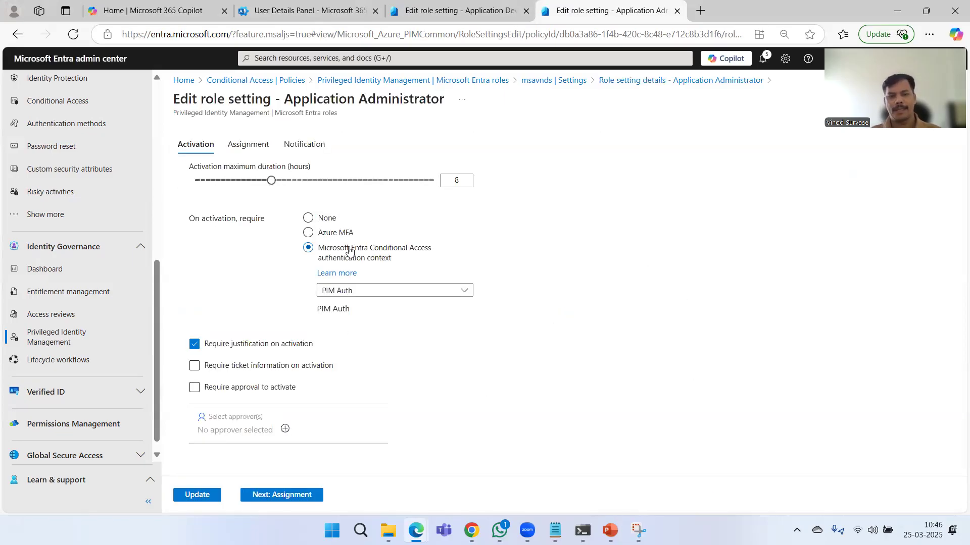
{"action": "left_click", "coordinate": [345, 292]}
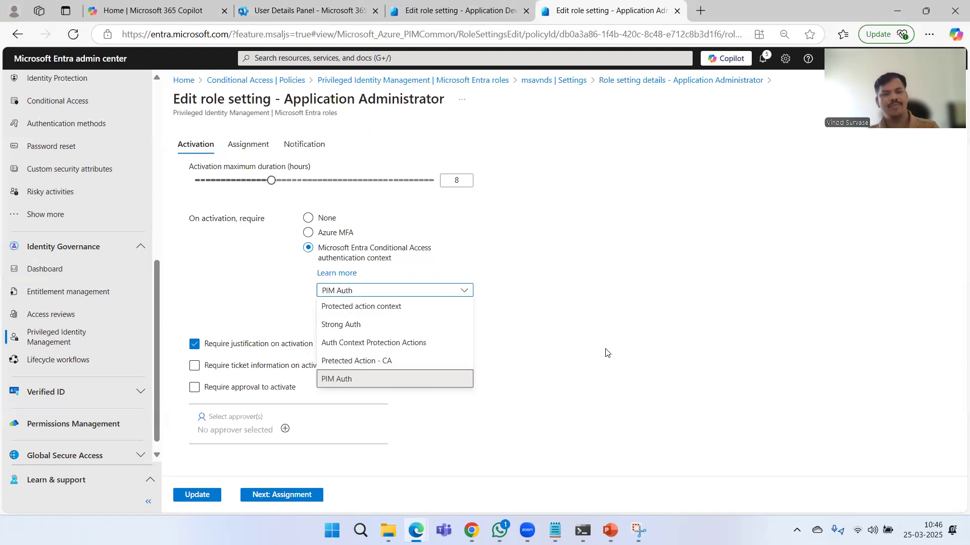
{"action": "left_click", "coordinate": [576, 356]}
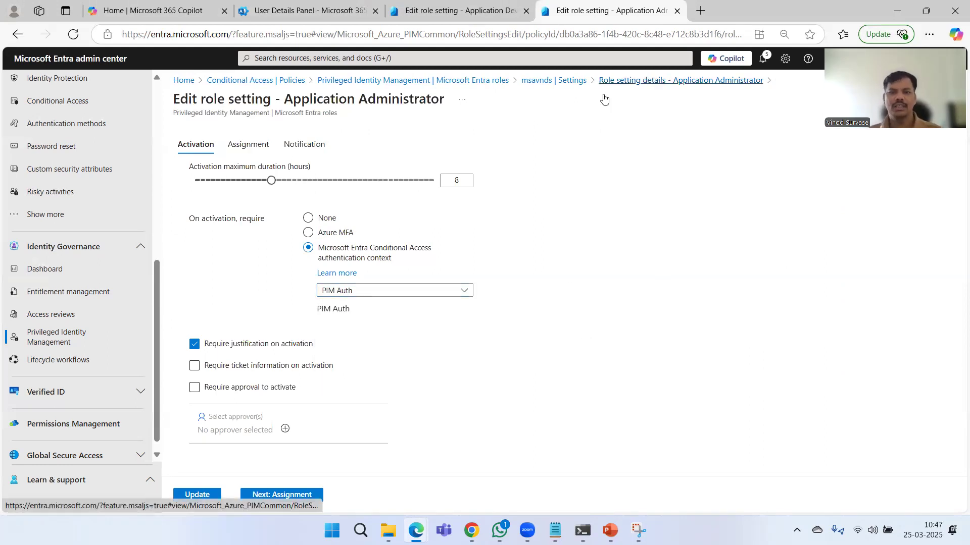
{"action": "left_click", "coordinate": [658, 81]}
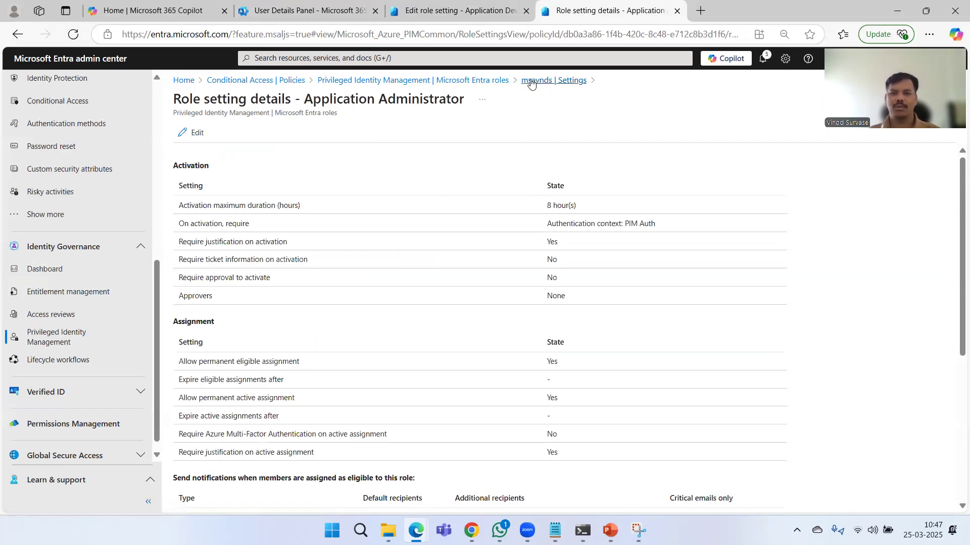
{"action": "left_click", "coordinate": [450, 81]}
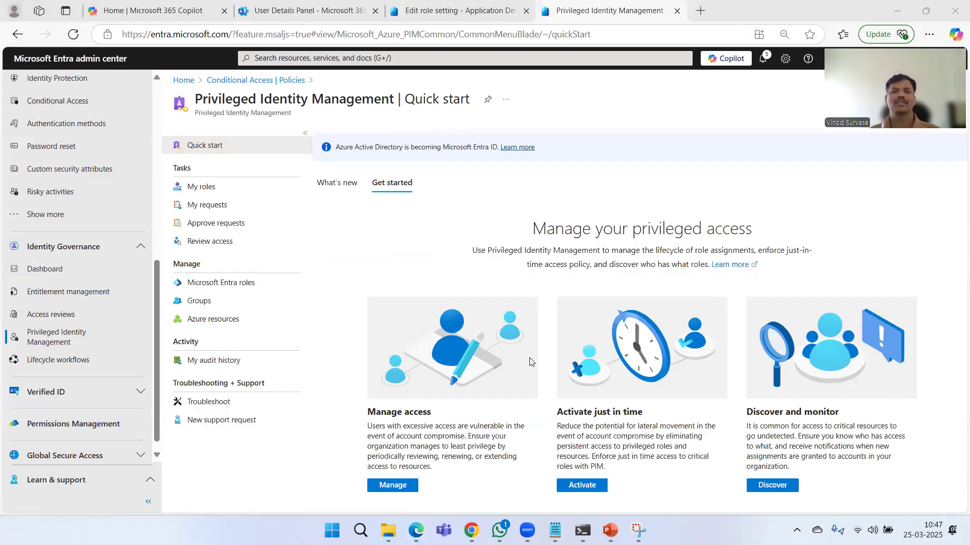
Switch to the test user's InPrivate session, check the signed-in account and refresh the eligible Microsoft Entra role assignments.
{"action": "left_click_drag", "start_coordinate": [925, 93], "coordinate": [909, 263]}
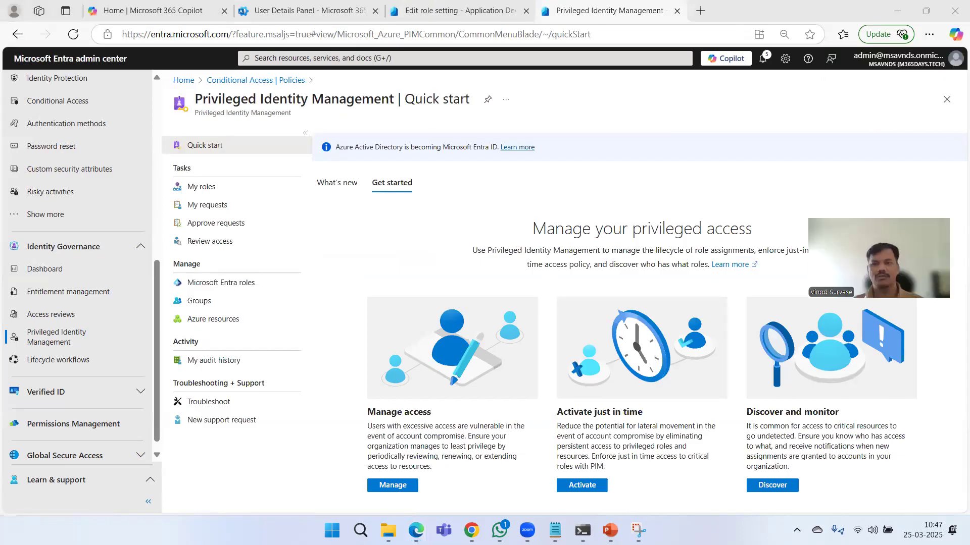
{"action": "key", "text": "alt+Tab"}
{"action": "left_click", "coordinate": [942, 59]}
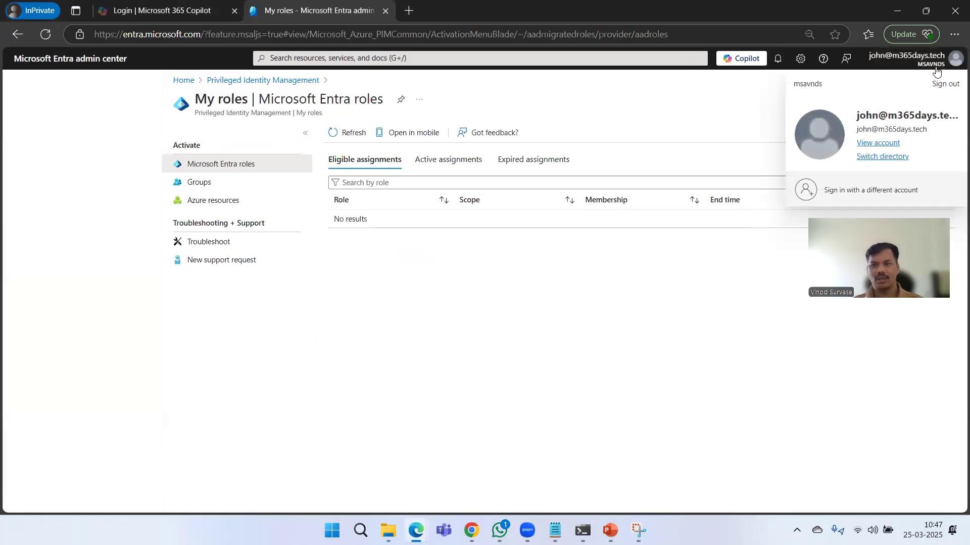
{"action": "left_click", "coordinate": [742, 111]}
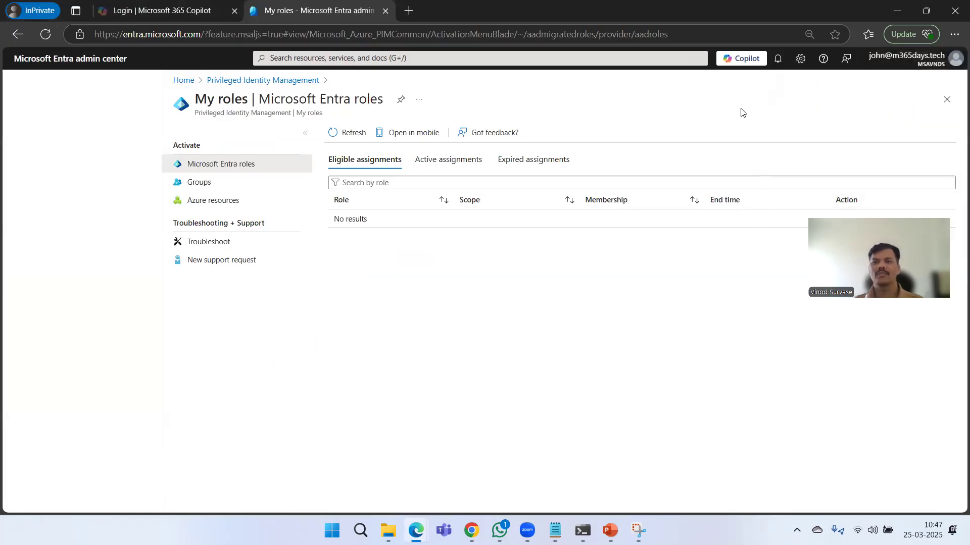
{"action": "left_click", "coordinate": [357, 132]}
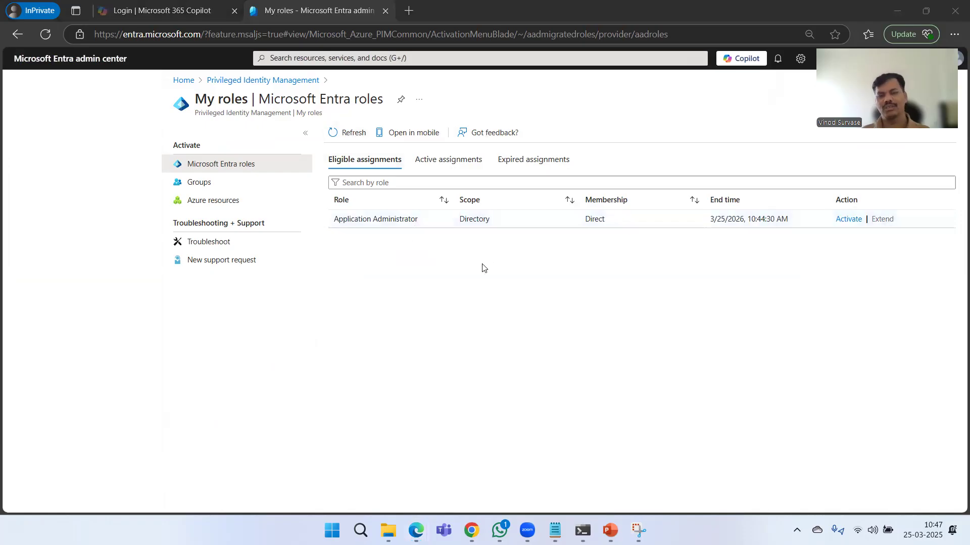
Start activating the eligible Application Administrator role and continue through the additional Conditional Access verification.
{"action": "left_click", "coordinate": [848, 219]}
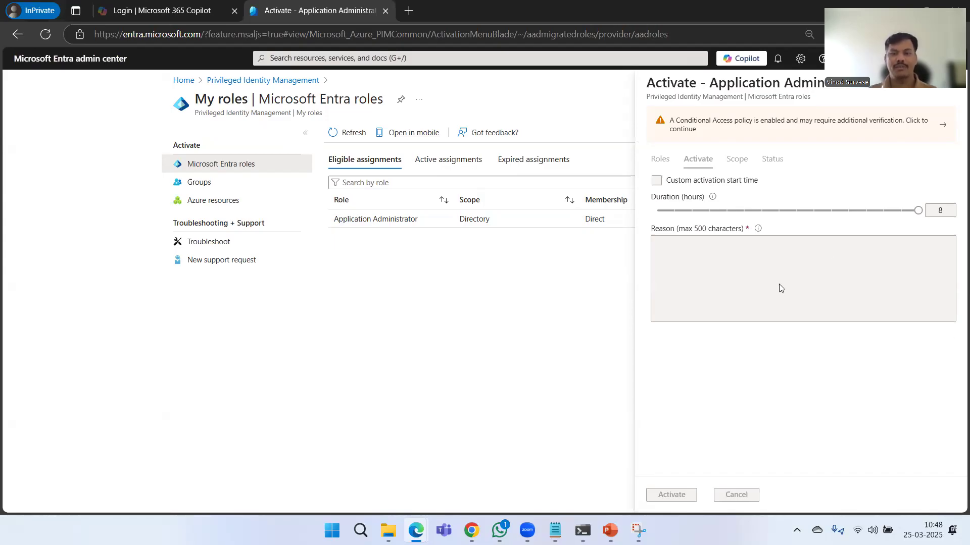
{"action": "left_click", "coordinate": [774, 127]}
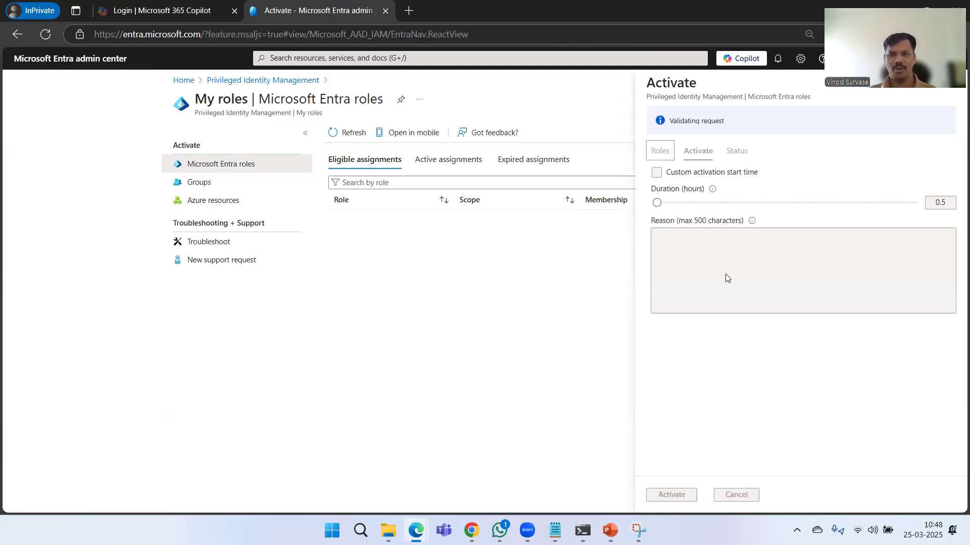
{"action": "left_click_drag", "start_coordinate": [674, 121], "coordinate": [739, 125]}
{"action": "left_click", "coordinate": [732, 274]}
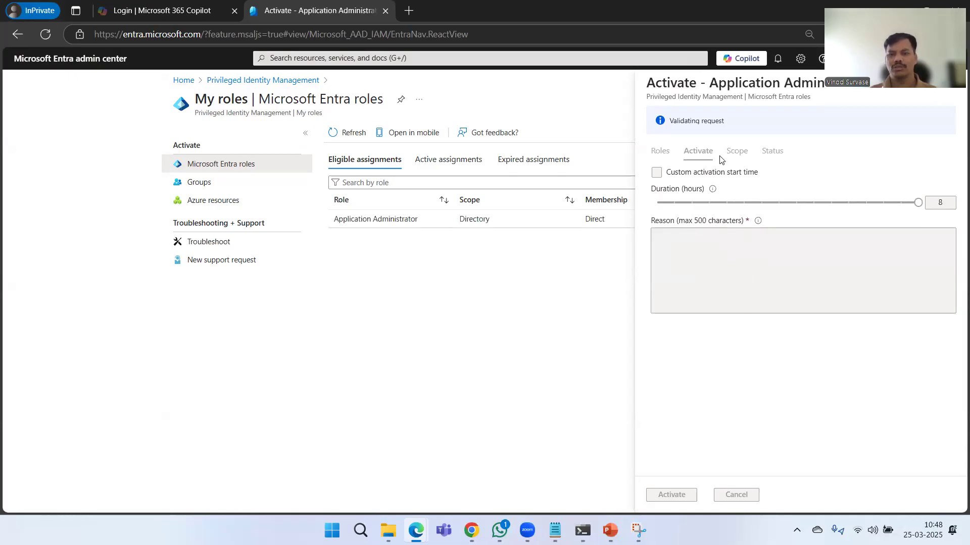
Enter "Need access to register an app." as the reason and activate the Application Administrator role.
{"action": "left_click", "coordinate": [714, 240]}
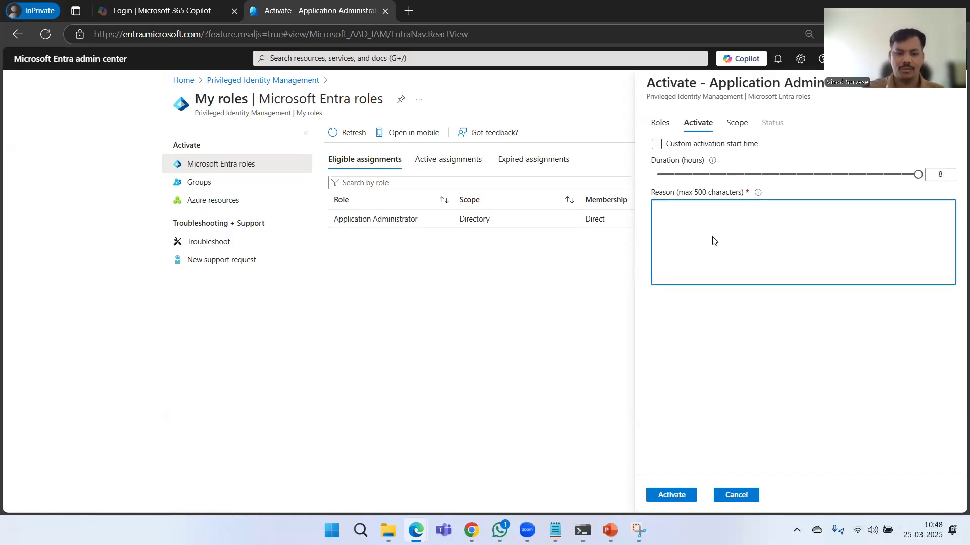
{"action": "type", "text": "Need access to register an app"}
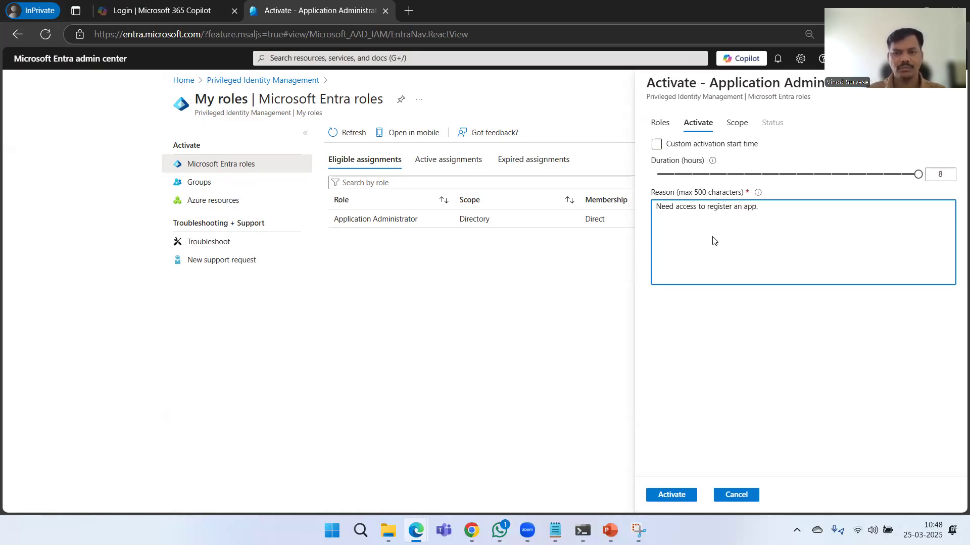
{"action": "type", "text": "."}
{"action": "left_click", "coordinate": [806, 430]}
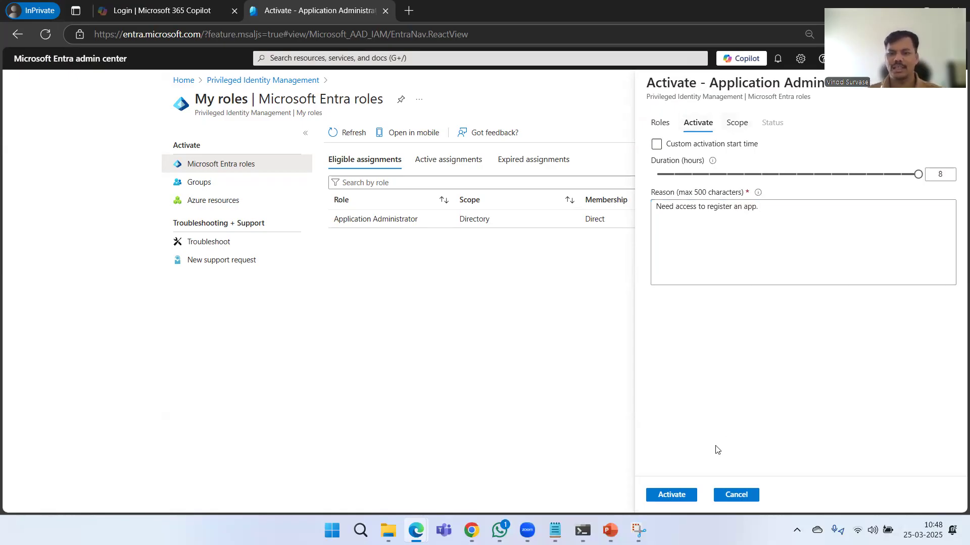
{"action": "left_click", "coordinate": [685, 496]}
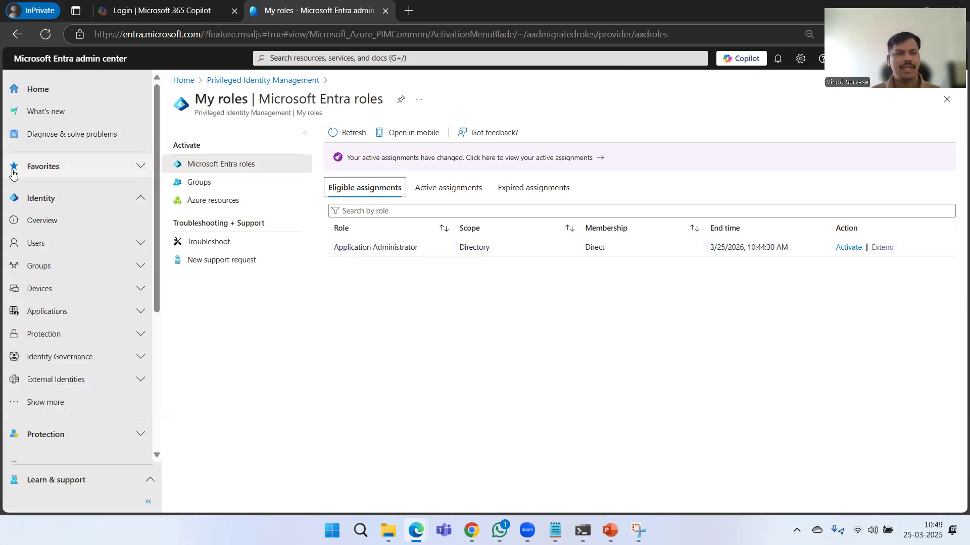
Collapse the Identity and Identity Governance navigation sections and inspect the scope and membership of the eligible Application Administrator assignment.
{"action": "left_click", "coordinate": [94, 205]}
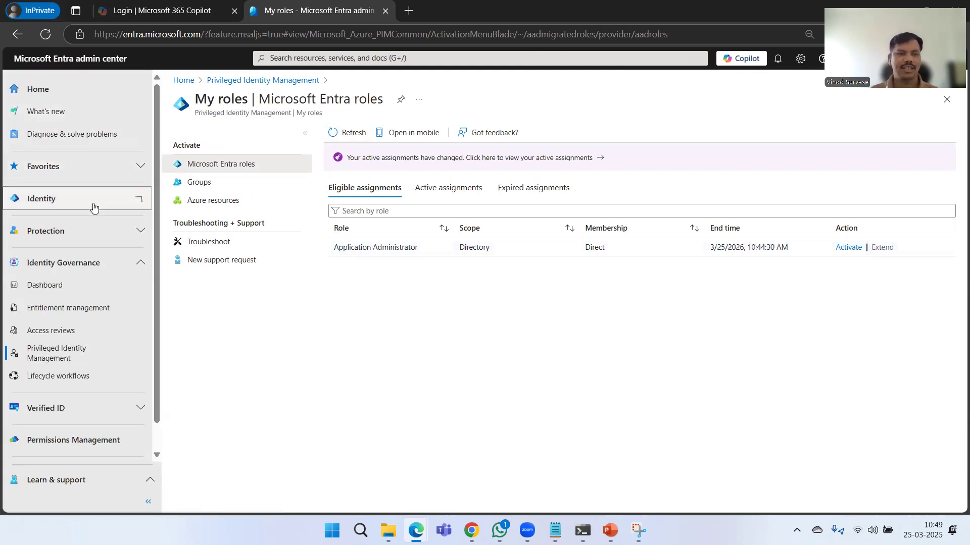
{"action": "left_click", "coordinate": [94, 260]}
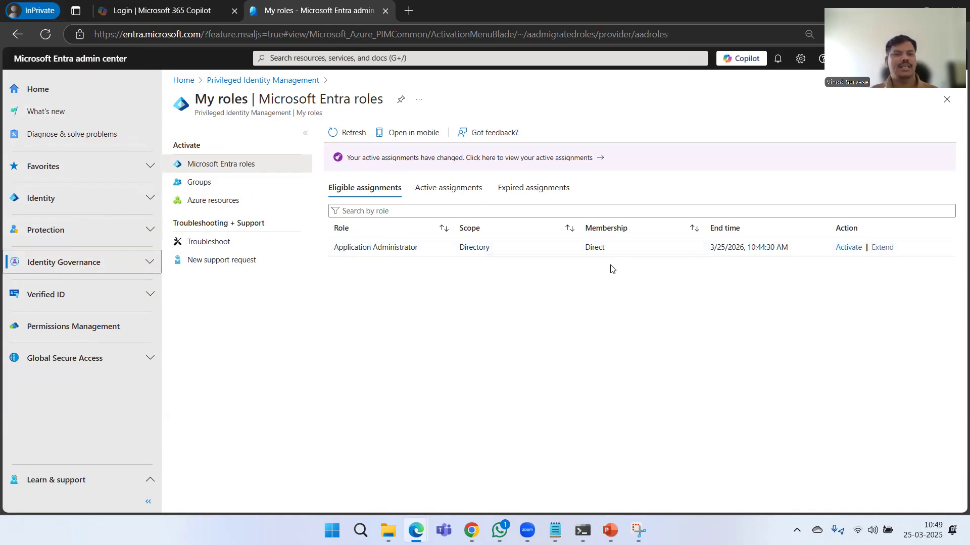
{"action": "double_click", "coordinate": [468, 248]}
{"action": "left_click", "coordinate": [479, 302]}
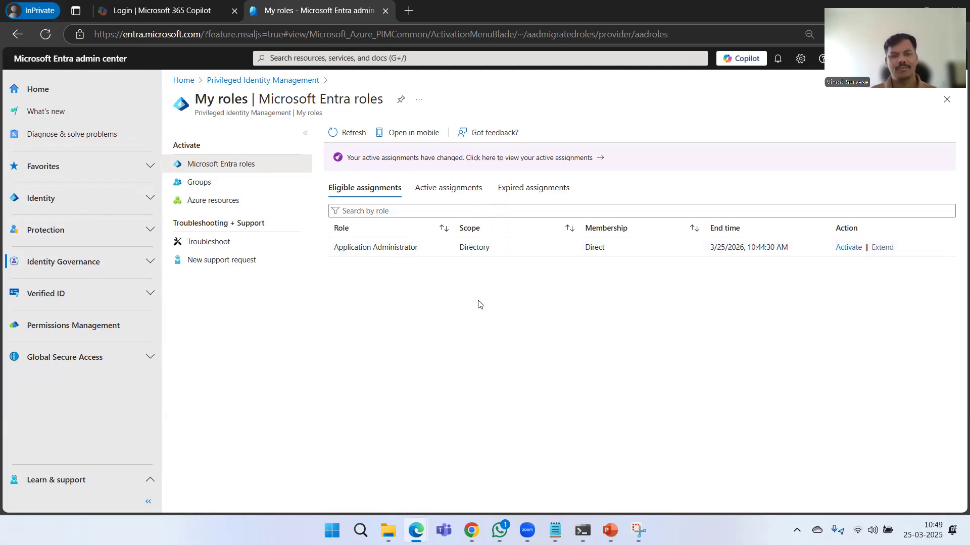
{"action": "double_click", "coordinate": [592, 250]}
{"action": "left_click", "coordinate": [582, 325]}
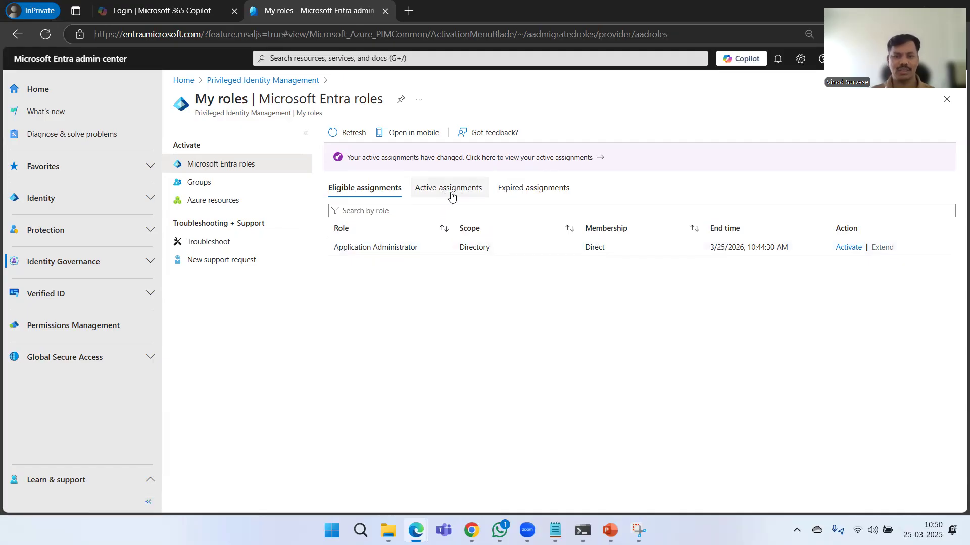
Check the state and end time of the active Application Administrator assignment and return to the eligible assignments.
{"action": "left_click", "coordinate": [461, 166]}
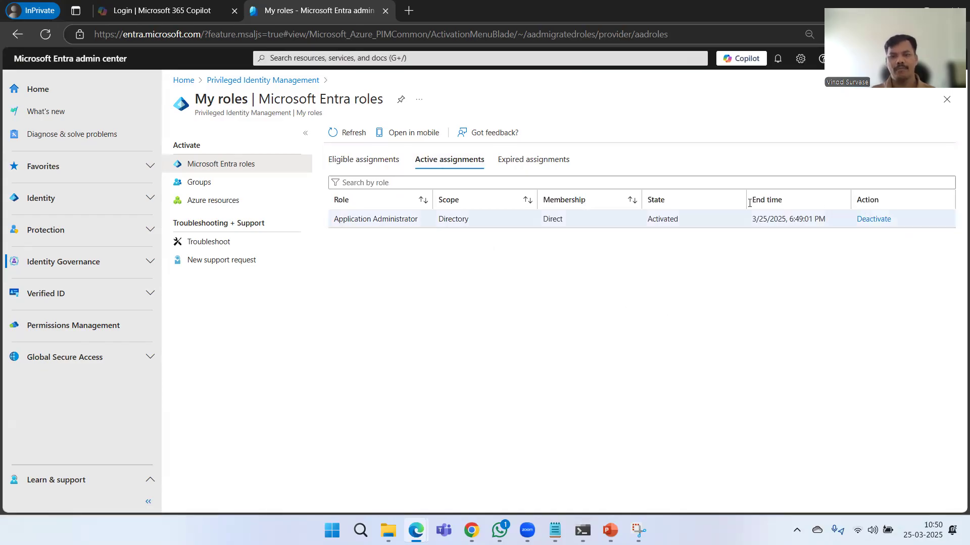
{"action": "double_click", "coordinate": [655, 219]}
{"action": "left_click", "coordinate": [657, 291]}
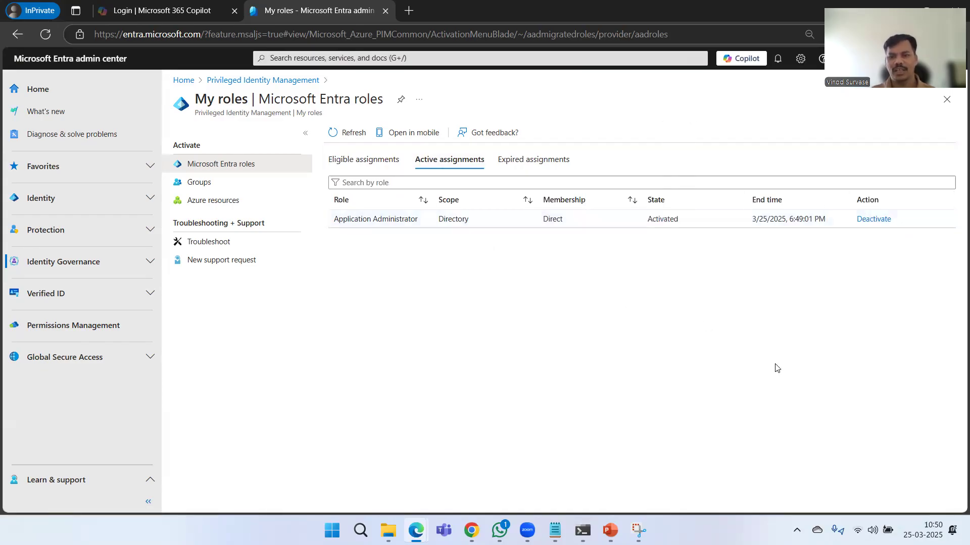
{"action": "double_click", "coordinate": [762, 218]}
{"action": "left_click", "coordinate": [752, 331]}
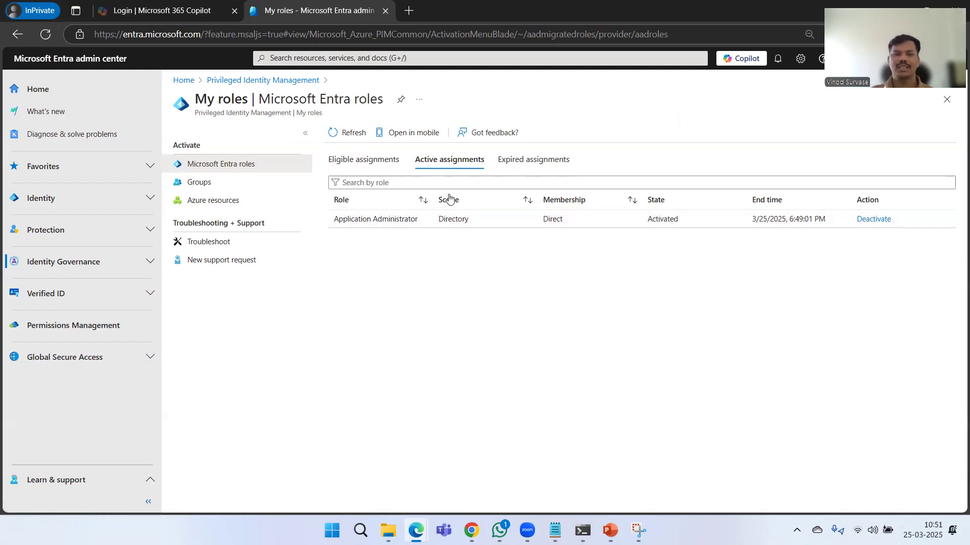
{"action": "left_click", "coordinate": [378, 165]}
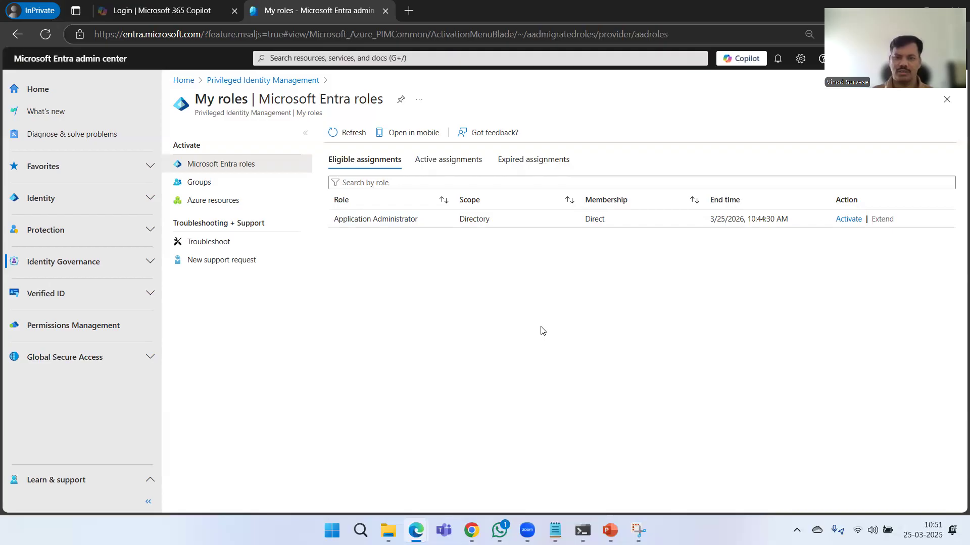
Switch back to the administrator's session, review the PIM audit history for Microsoft Entra roles and view the newest role setting update's details.
{"action": "mouse_move", "coordinate": [415, 530]}
{"action": "left_click", "coordinate": [346, 444]}
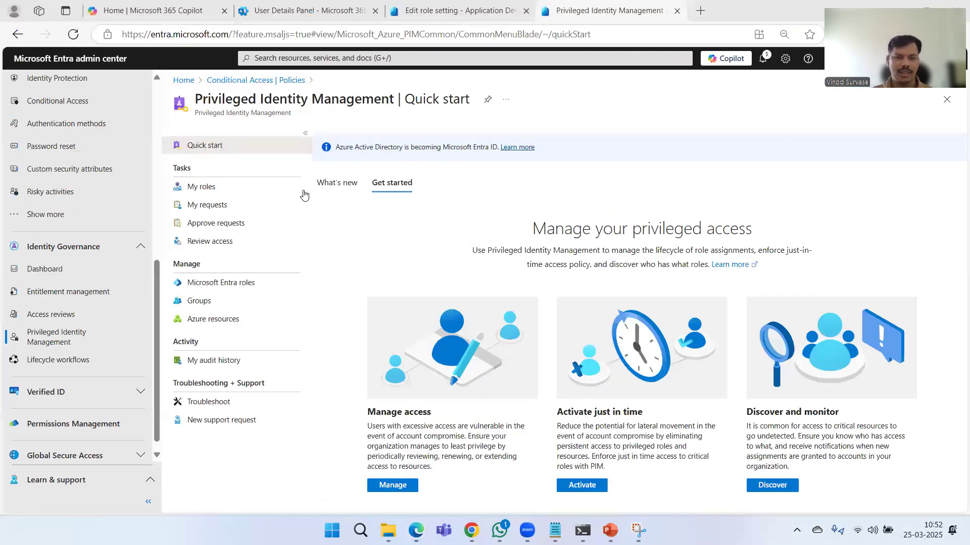
{"action": "left_click", "coordinate": [232, 370]}
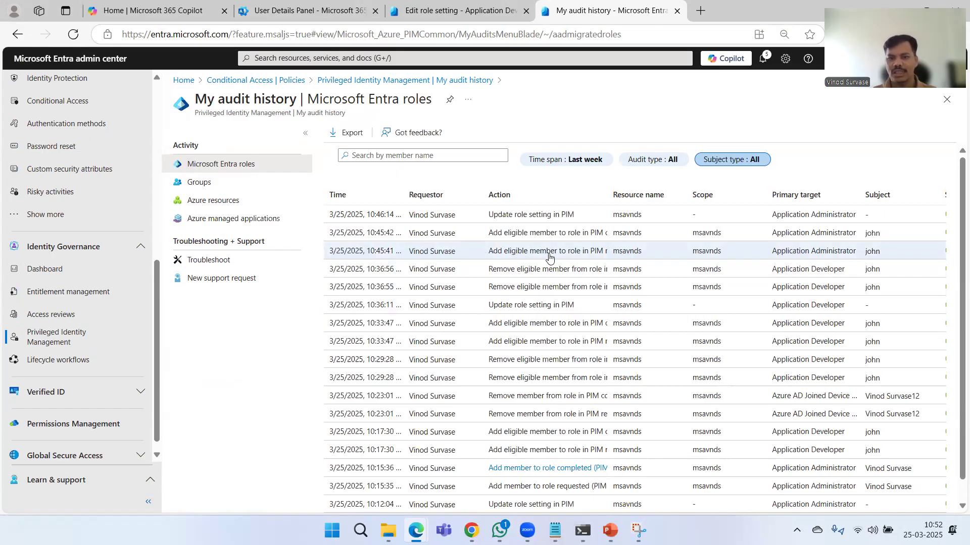
{"action": "scroll", "coordinate": [550, 258], "scroll_direction": "right", "scroll_amount": 5}
{"action": "scroll", "coordinate": [592, 258], "scroll_direction": "left", "scroll_amount": 5}
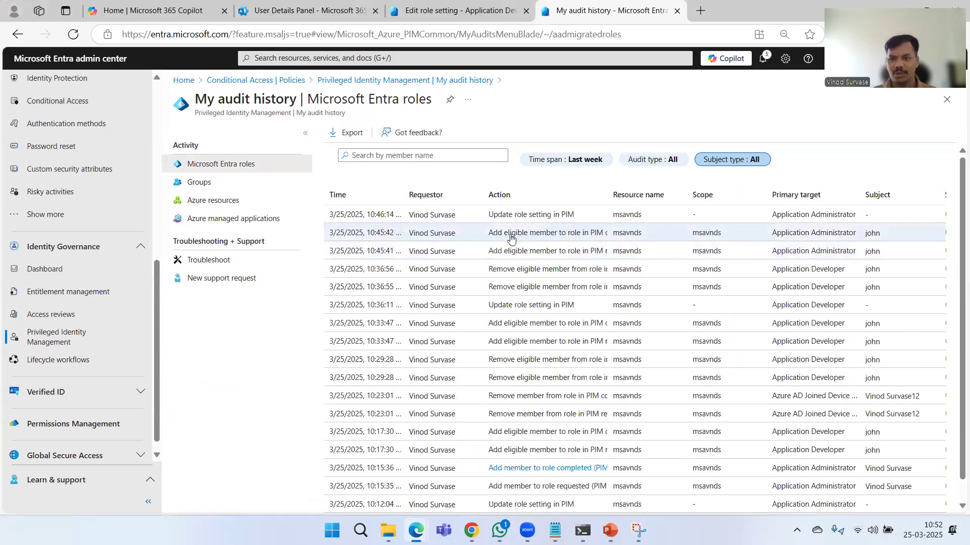
{"action": "scroll", "coordinate": [508, 238], "scroll_direction": "right", "scroll_amount": 5}
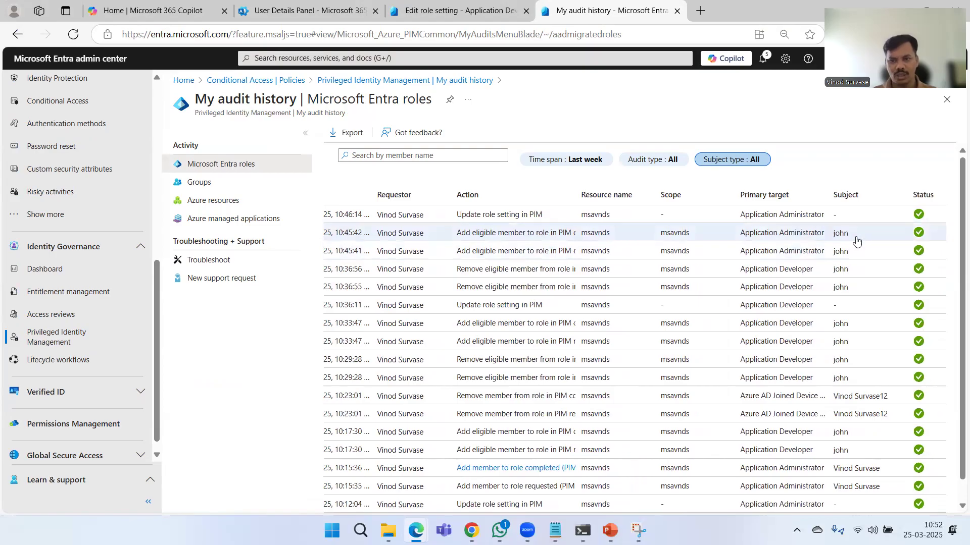
{"action": "scroll", "coordinate": [854, 237], "scroll_direction": "left", "scroll_amount": 5}
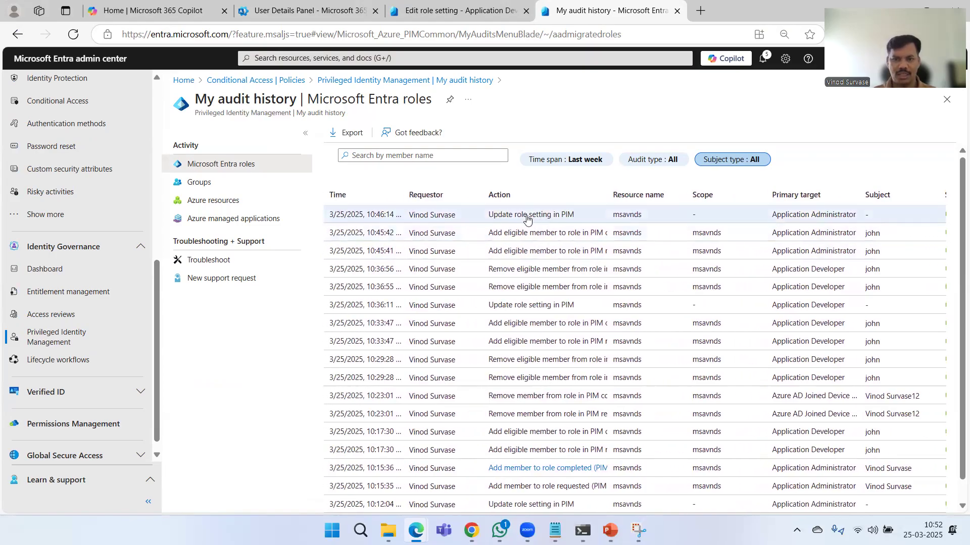
{"action": "left_click", "coordinate": [503, 216]}
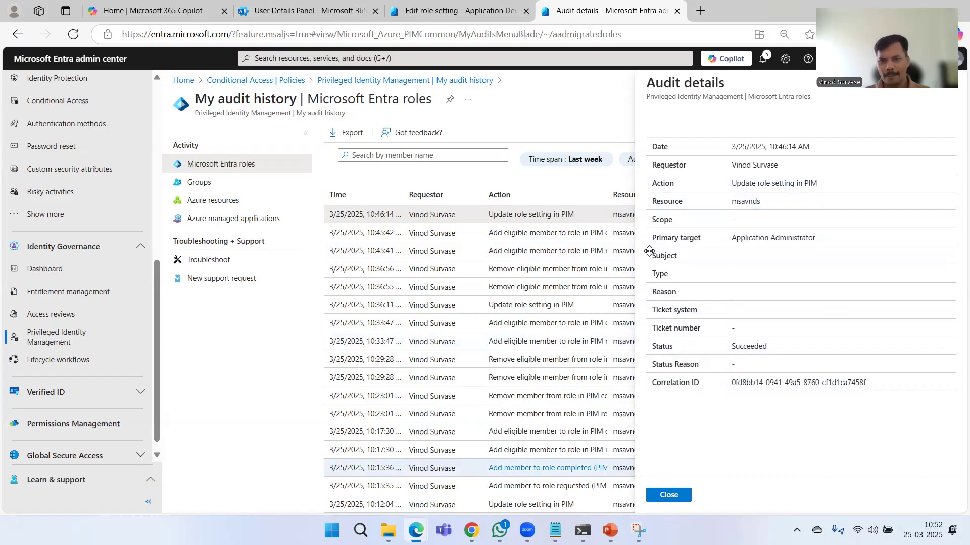
Look through the audit history's time span and audit type filter options, keeping Last week and All.
{"action": "left_click", "coordinate": [596, 161]}
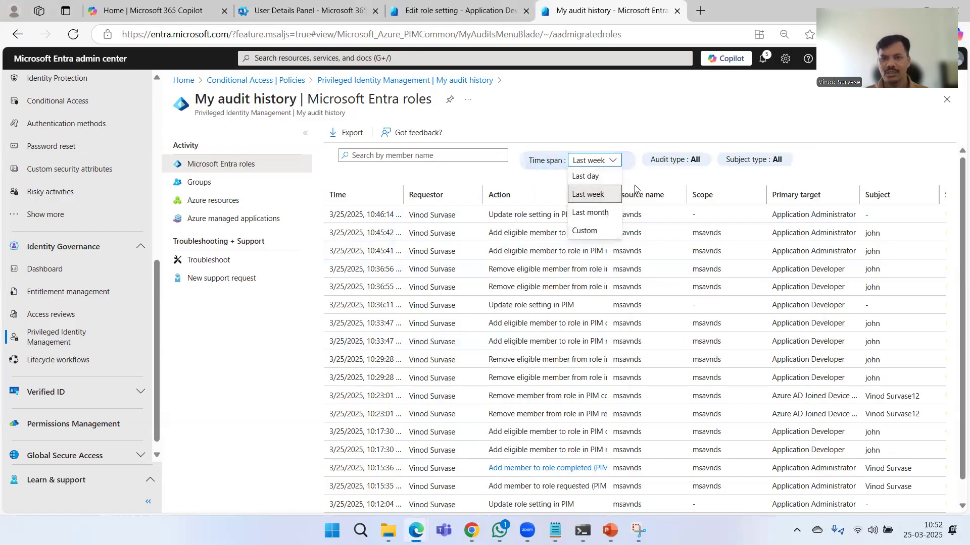
{"action": "left_click", "coordinate": [596, 194]}
{"action": "left_click", "coordinate": [667, 160]}
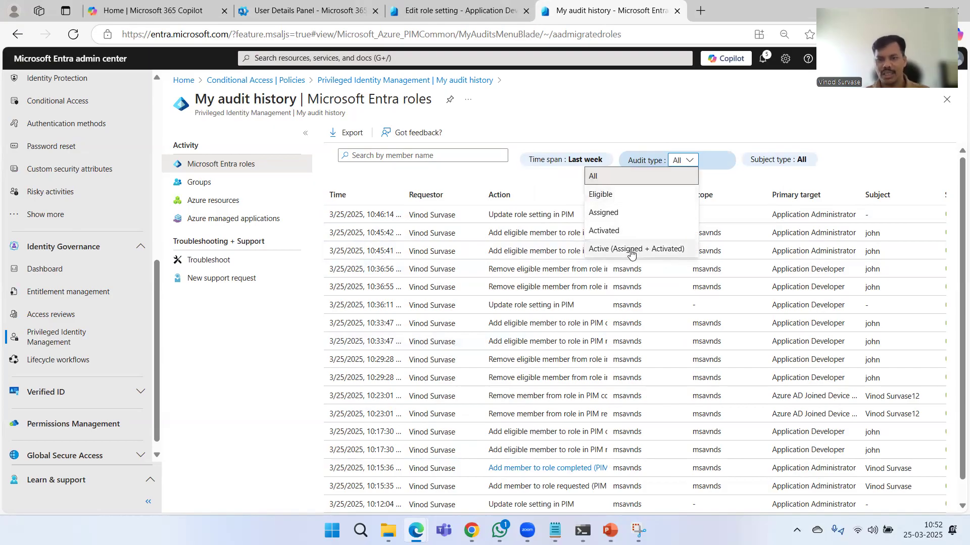
{"action": "left_click", "coordinate": [667, 176]}
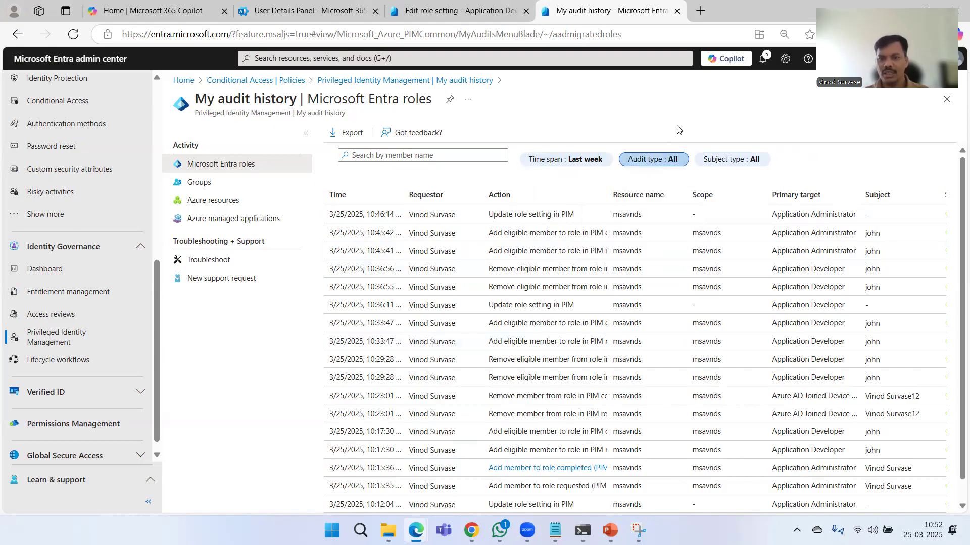
Look through the audit history's subject type filter options, keeping All, and review the entries' actions, targets, subjects and statuses.
{"action": "left_click", "coordinate": [740, 160]}
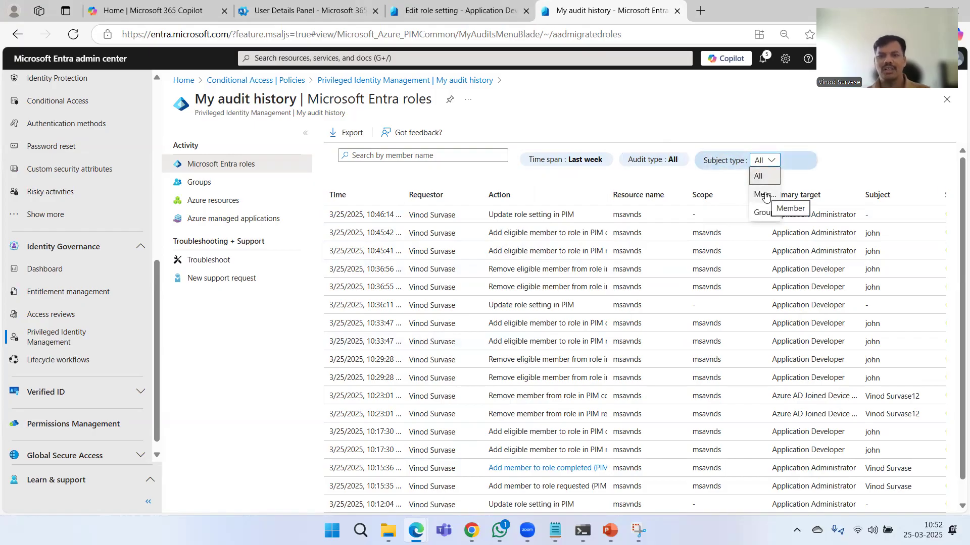
{"action": "left_click", "coordinate": [842, 151]}
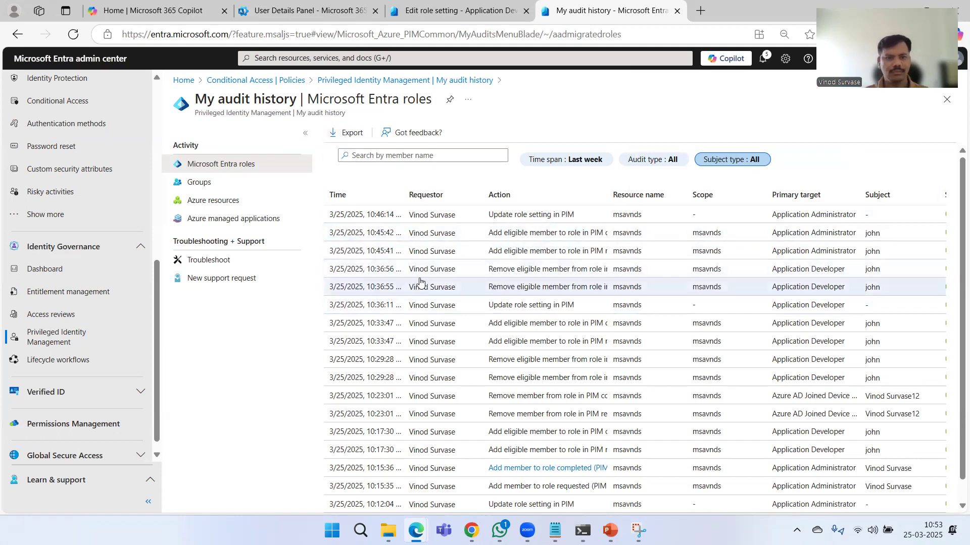
{"action": "scroll", "coordinate": [518, 305], "scroll_direction": "down", "scroll_amount": 1}
{"action": "scroll", "coordinate": [550, 347], "scroll_direction": "up", "scroll_amount": 1}
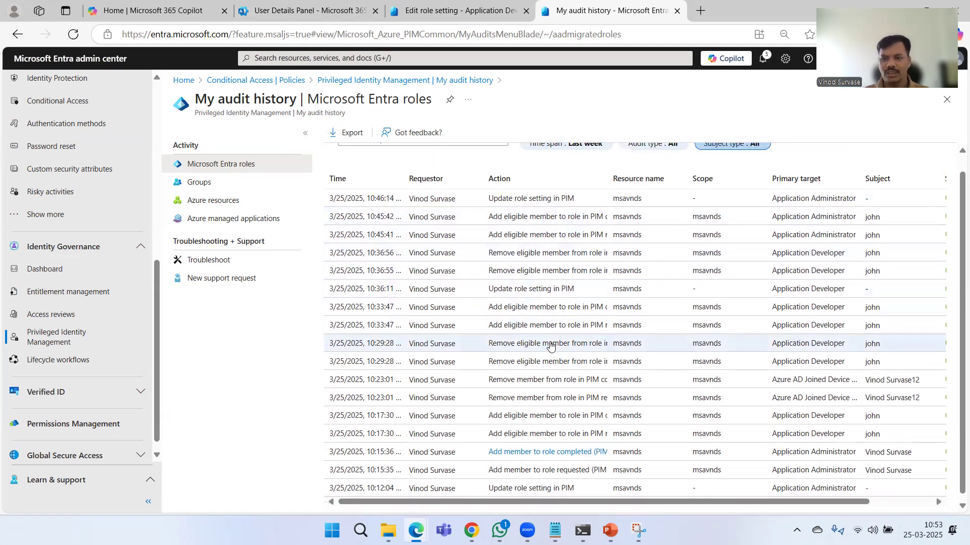
{"action": "scroll", "coordinate": [550, 347], "scroll_direction": "right", "scroll_amount": 2}
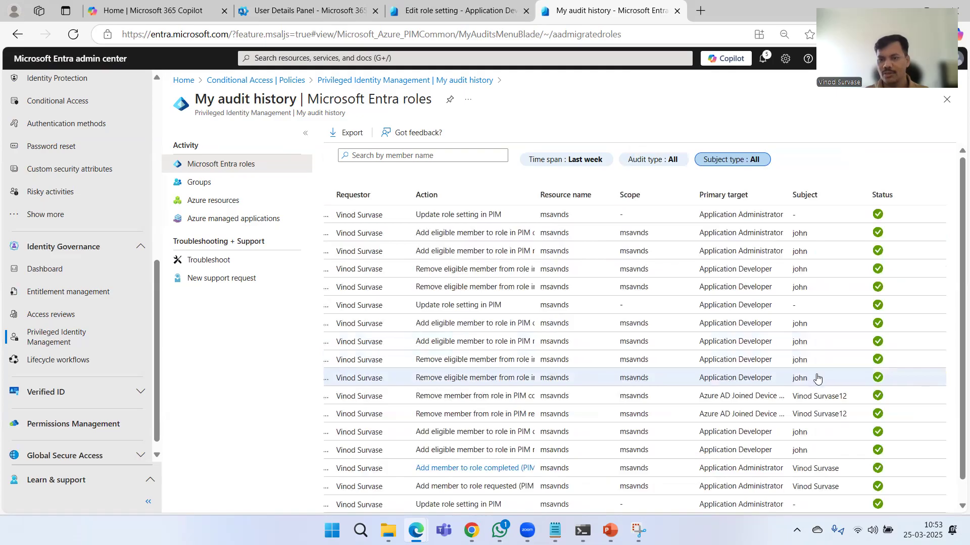
{"action": "scroll", "coordinate": [768, 385], "scroll_direction": "left", "scroll_amount": 2}
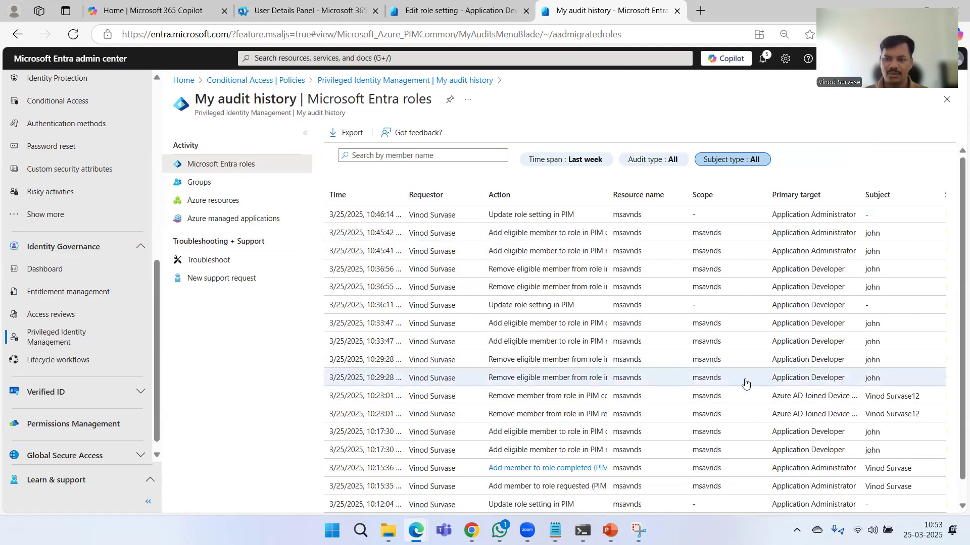
{"action": "scroll", "coordinate": [688, 363], "scroll_direction": "down", "scroll_amount": 1}
{"action": "scroll", "coordinate": [681, 353], "scroll_direction": "up", "scroll_amount": 1}
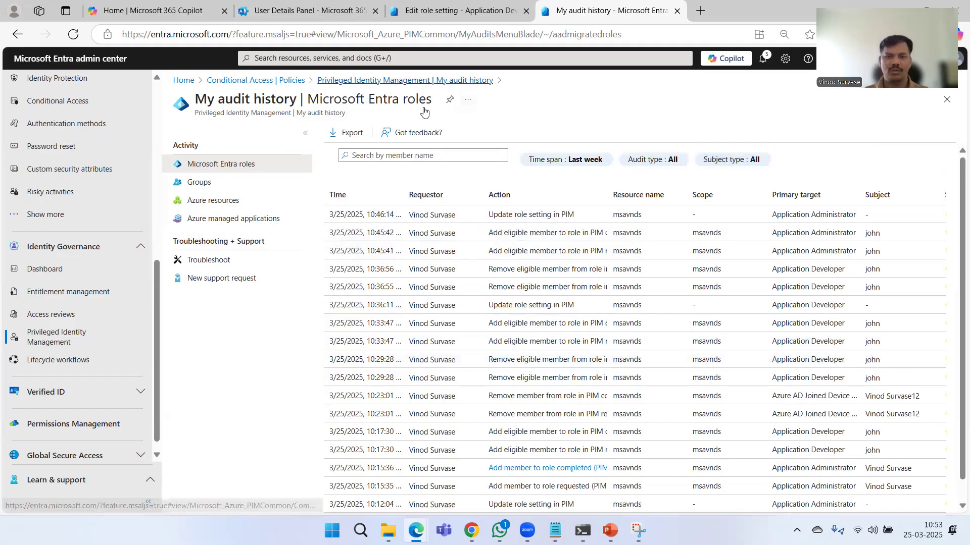
Leave the audit history and return to the Privileged Identity Management quick start page.
{"action": "left_click", "coordinate": [454, 80]}
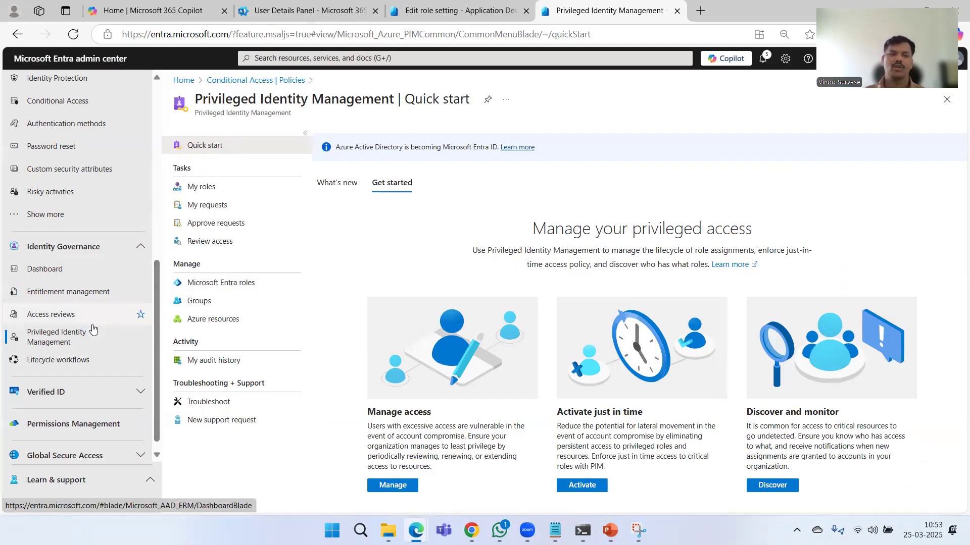
{"action": "scroll", "coordinate": [93, 329], "scroll_direction": "up", "scroll_amount": 10}
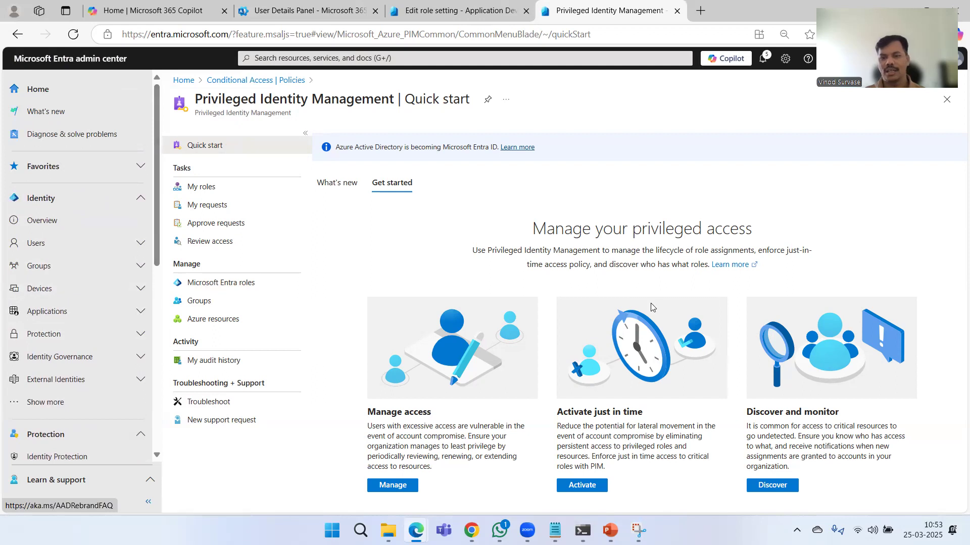